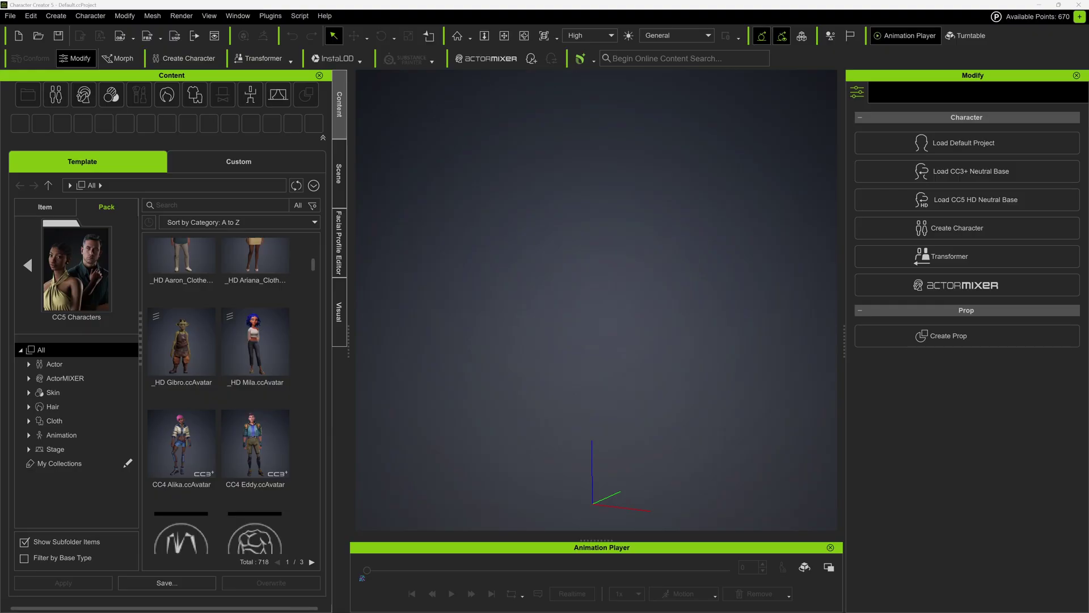
Step: Load the _HD Mila.ccAvatar into the scene and bring up the File > Export > FBX choices
double_click(265, 353)
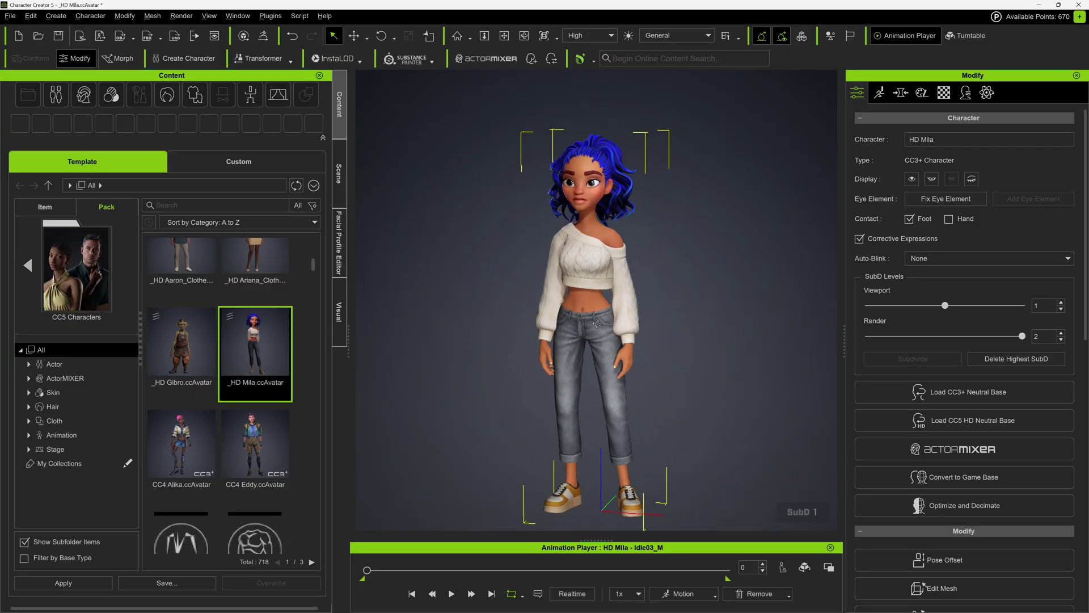
click(12, 19)
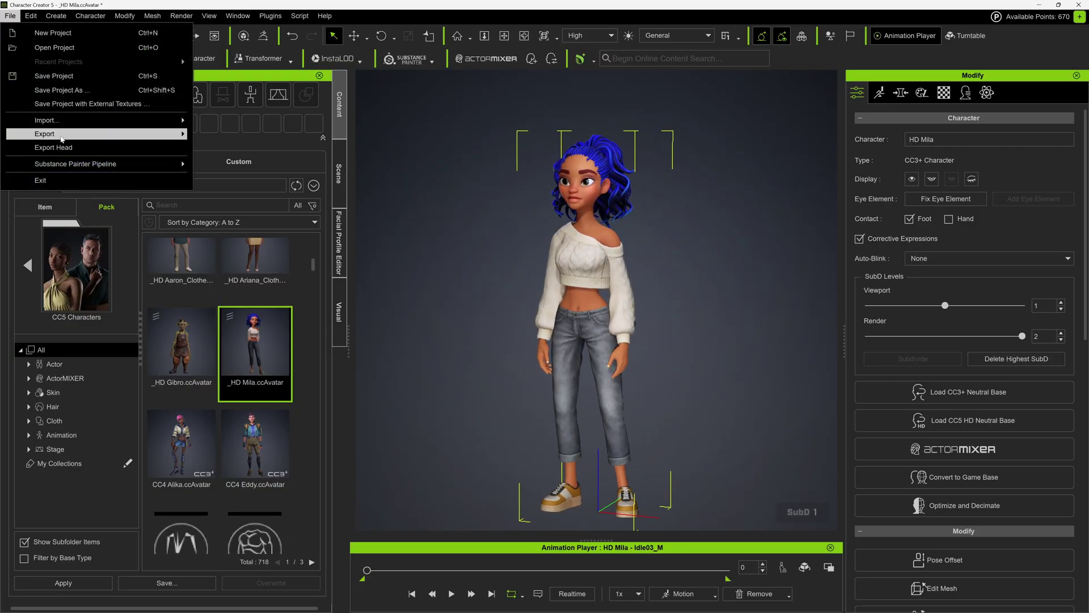
mouse_move(76, 136)
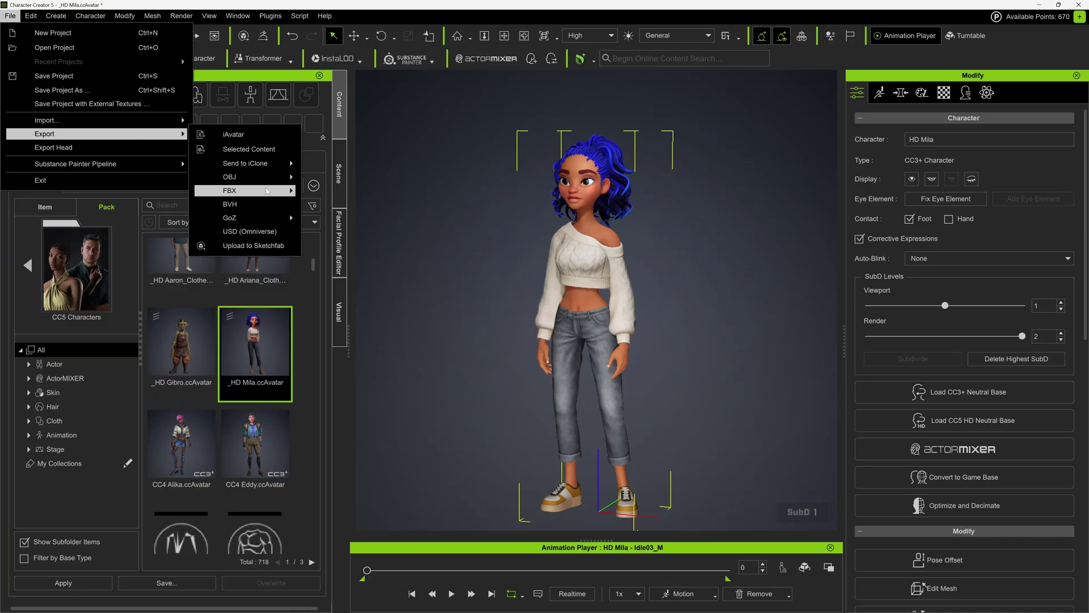
mouse_move(267, 191)
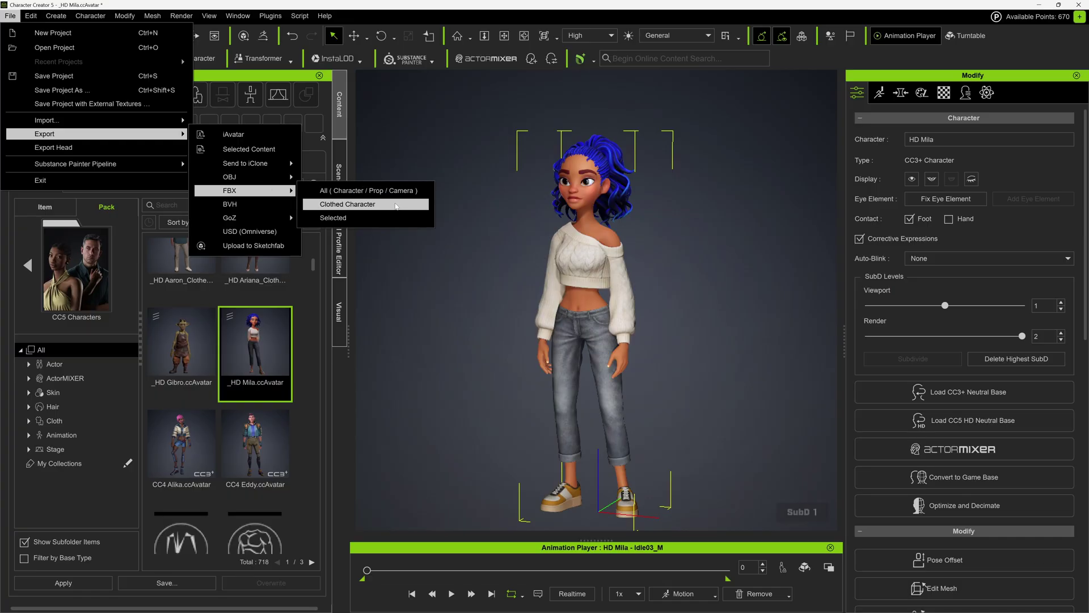
Step: Export the clothed character with the Unreal (UE5 Skeleton) preset, Mesh only, 4096 textures, and show preset details
click(396, 205)
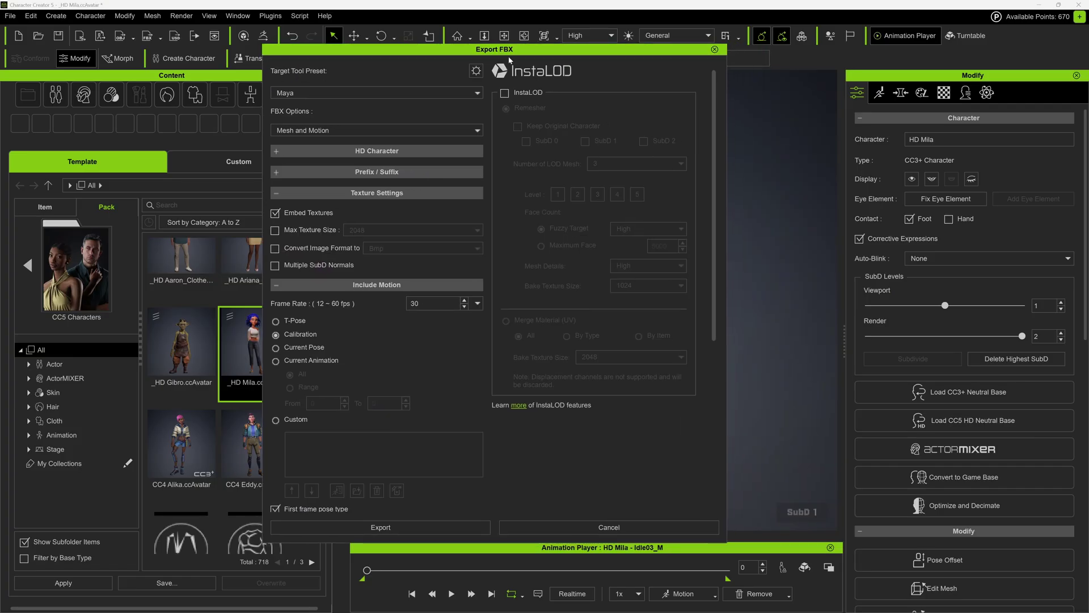
click(305, 93)
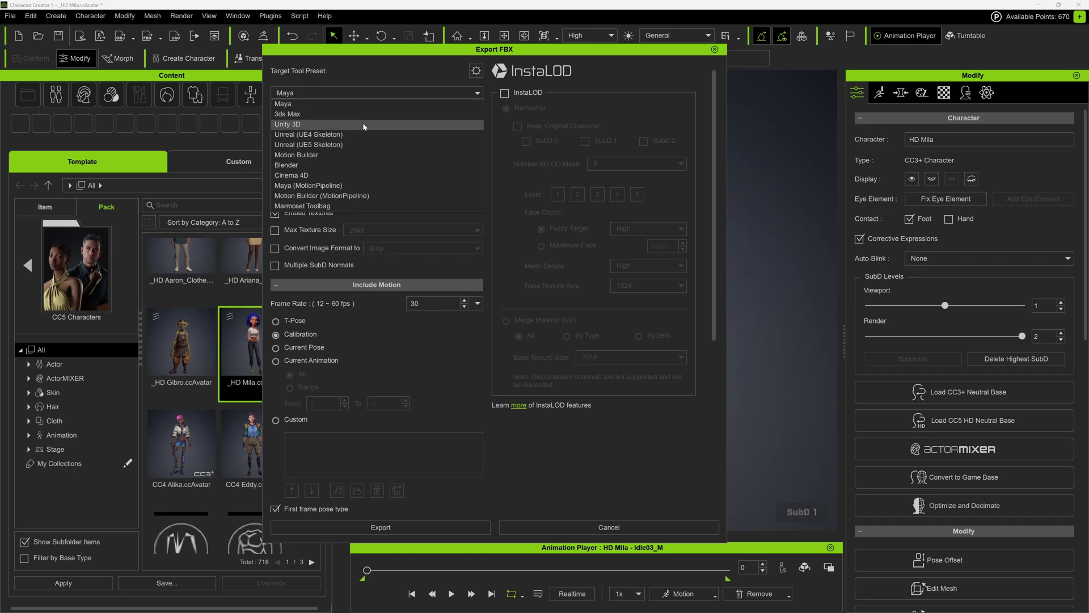
click(344, 147)
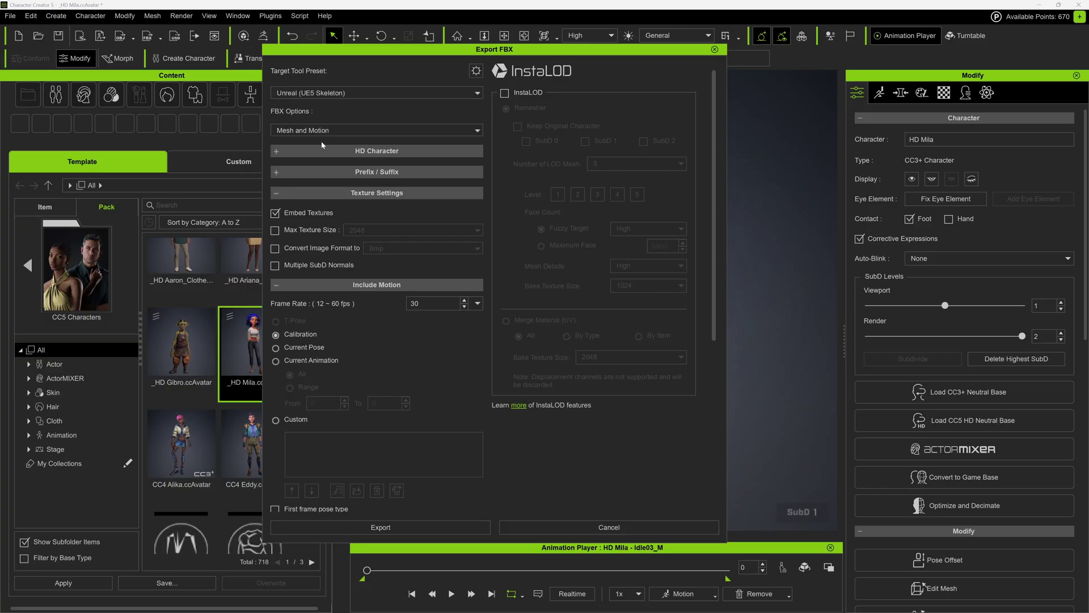
click(326, 131)
click(301, 142)
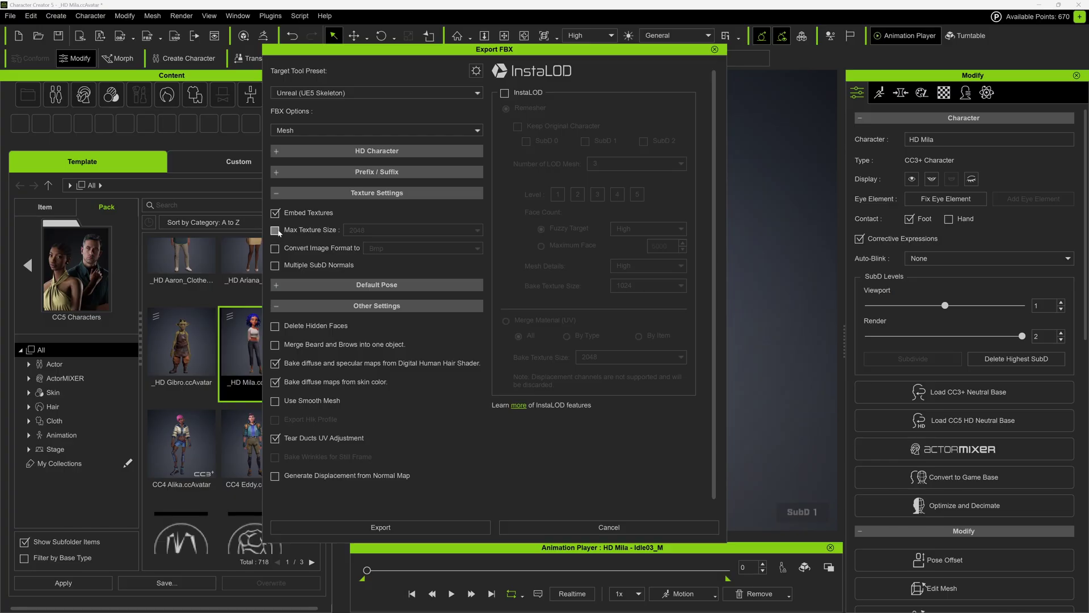
click(380, 233)
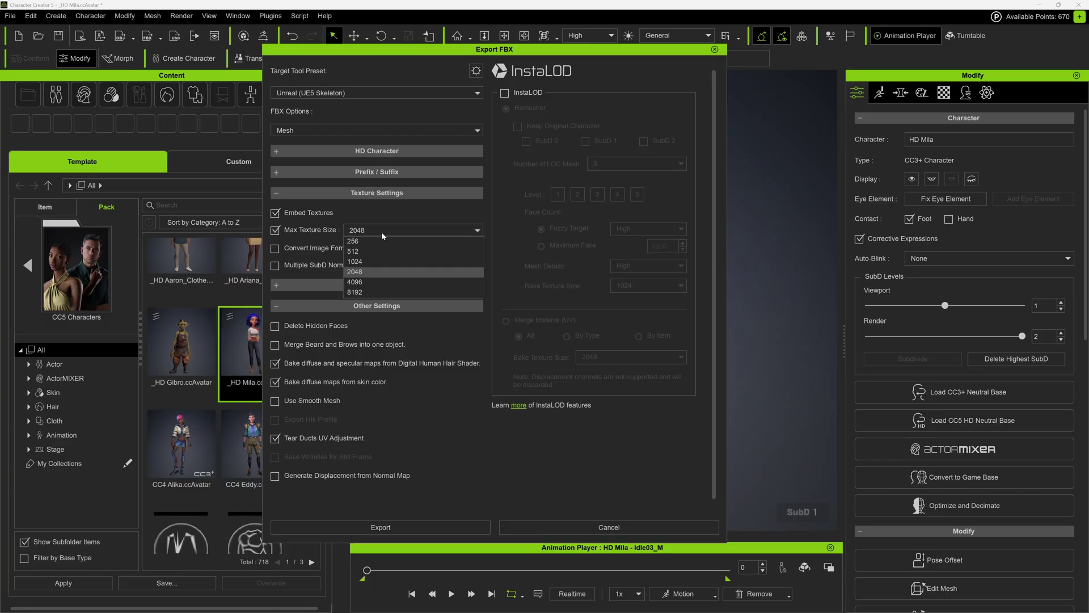
click(369, 278)
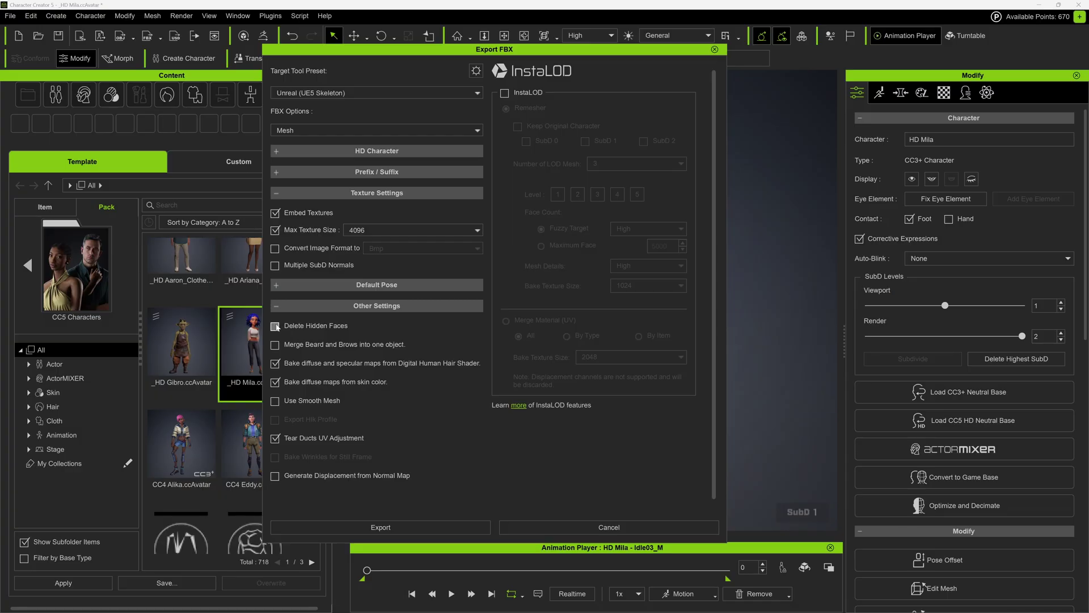
click(476, 72)
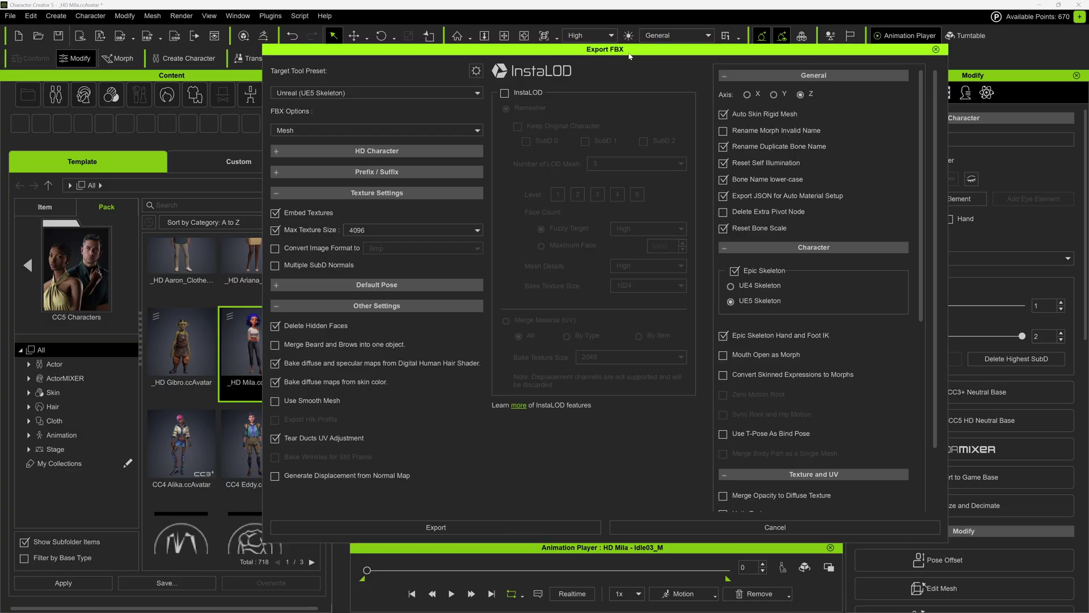
Step: Review the preset options, start the FBX export, and follow the notice's More link
drag(631, 55, 488, 47)
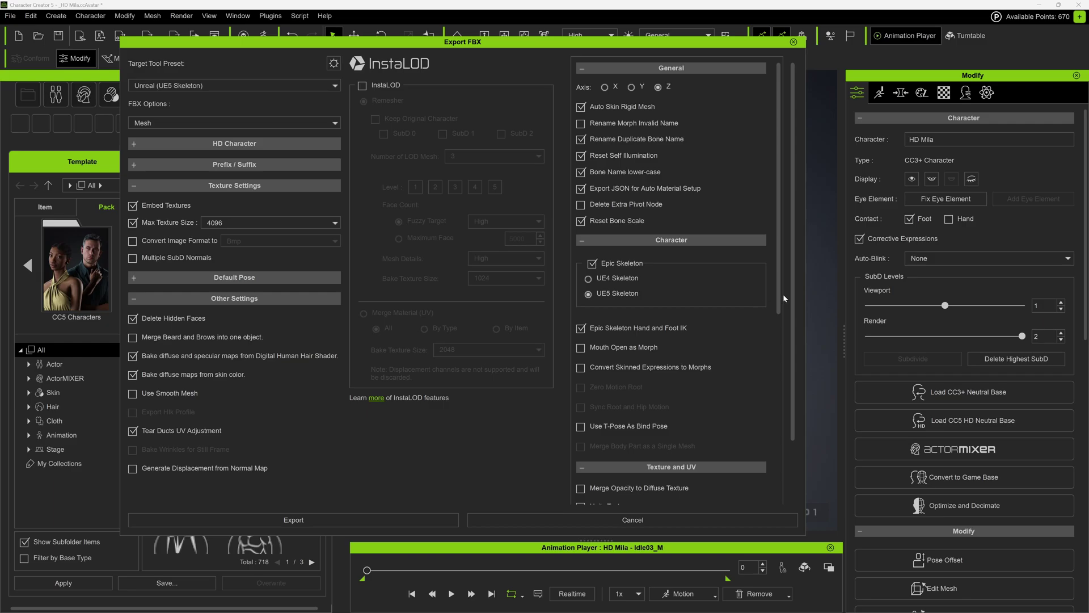
scroll(675, 301, down, 5)
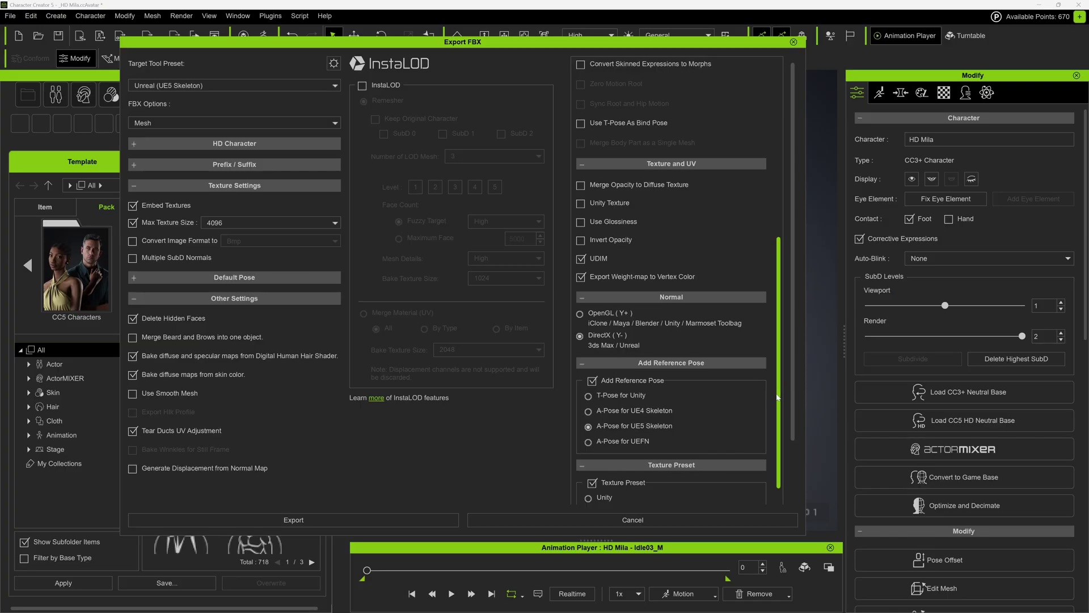
drag(780, 397, 780, 258)
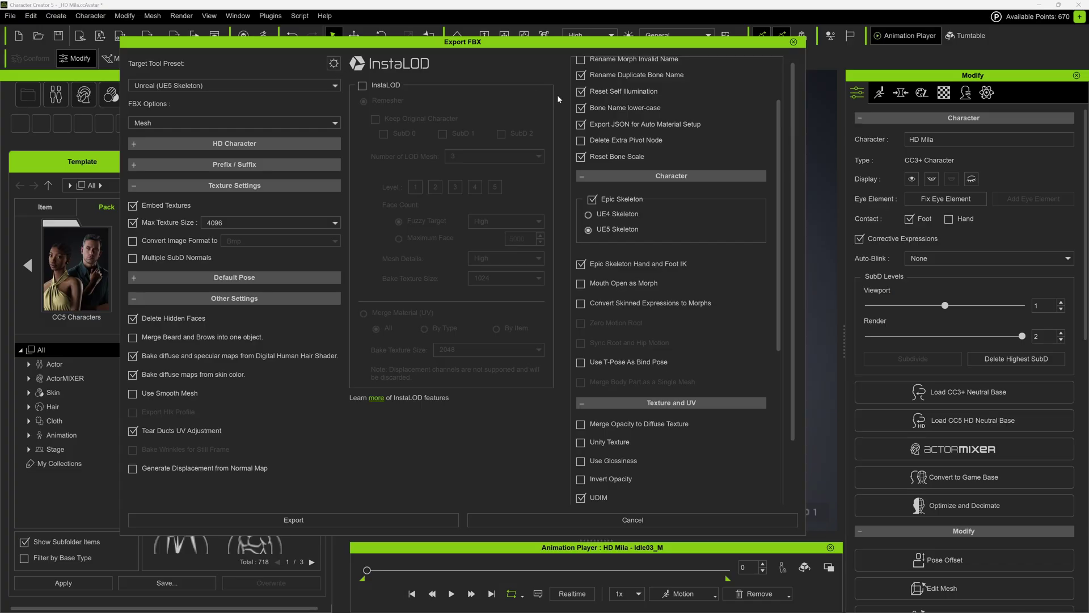
scroll(656, 218, up, 2)
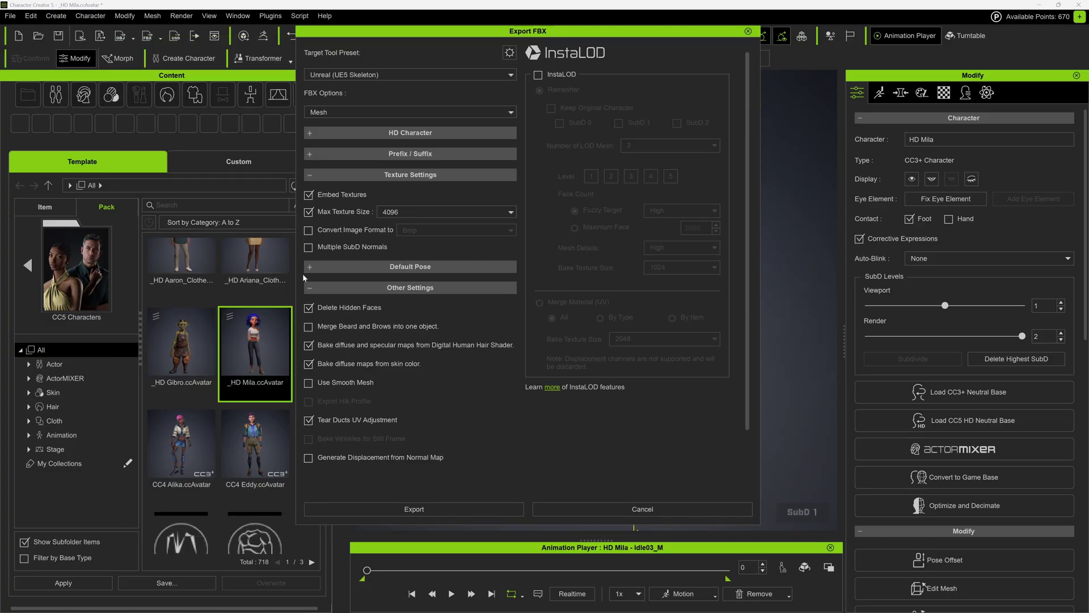
click(439, 510)
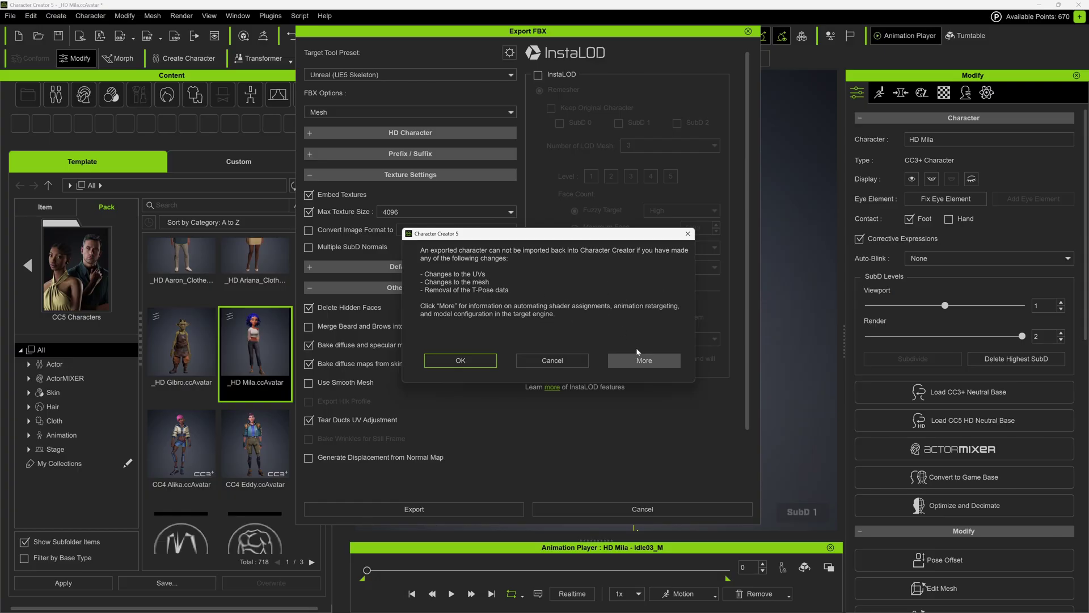
click(643, 362)
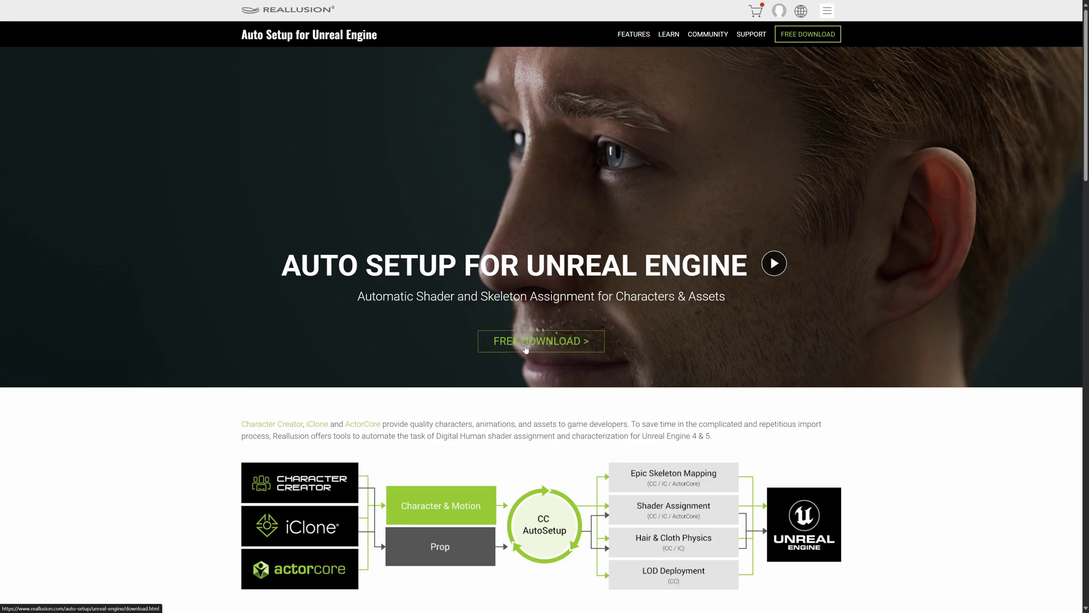
Step: Download the Auto Setup for Unreal Engine 1.40.8027.2 installer from Reallusion's site
click(555, 347)
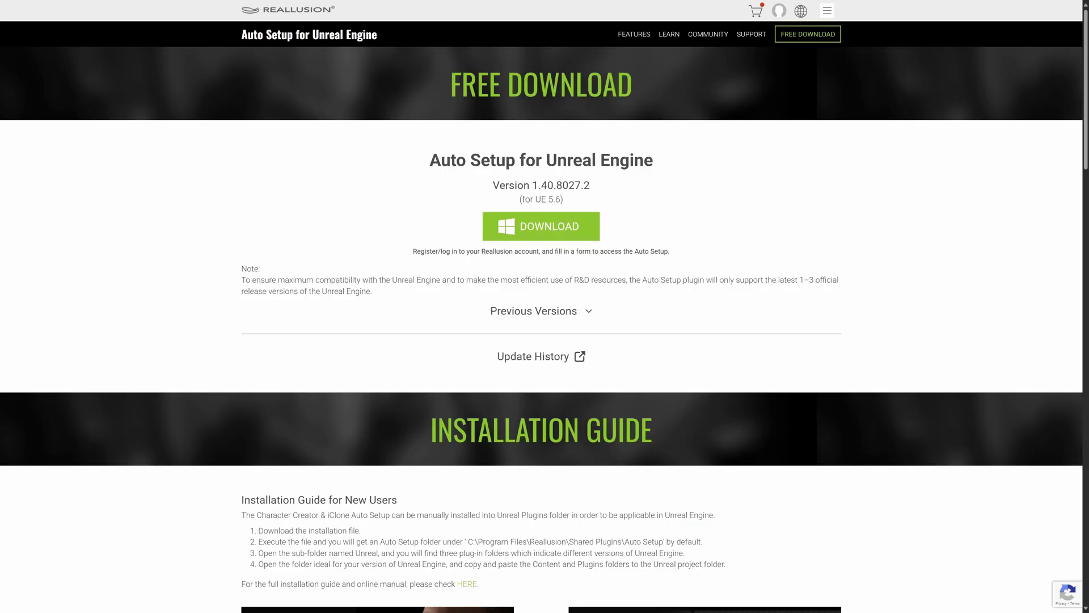
click(546, 230)
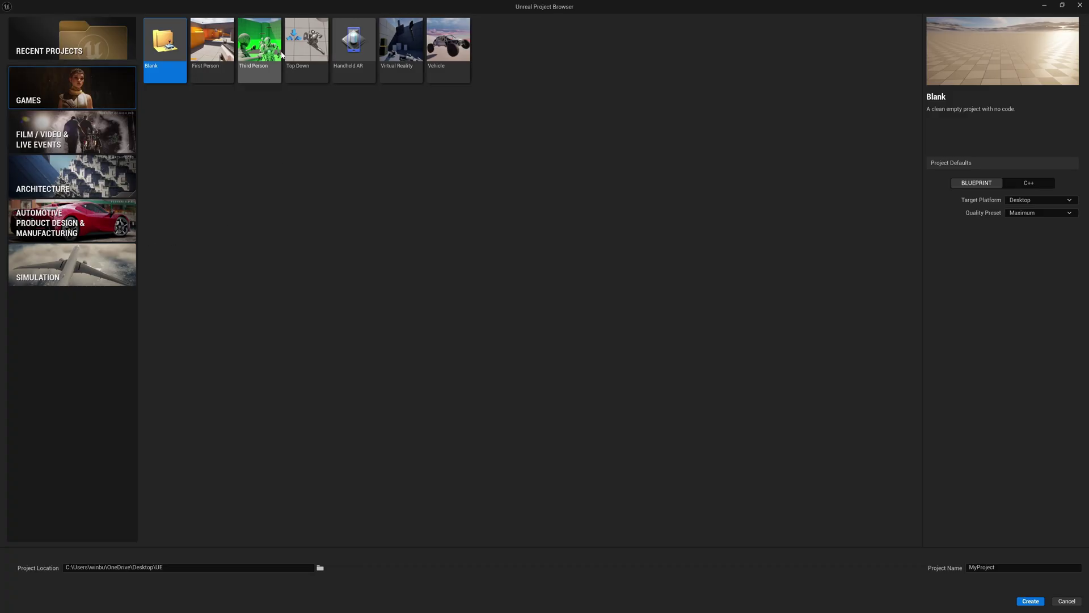
Step: Pick the Third Person template with the Side Scroller variant and replace MyProject with Tutorial
click(241, 61)
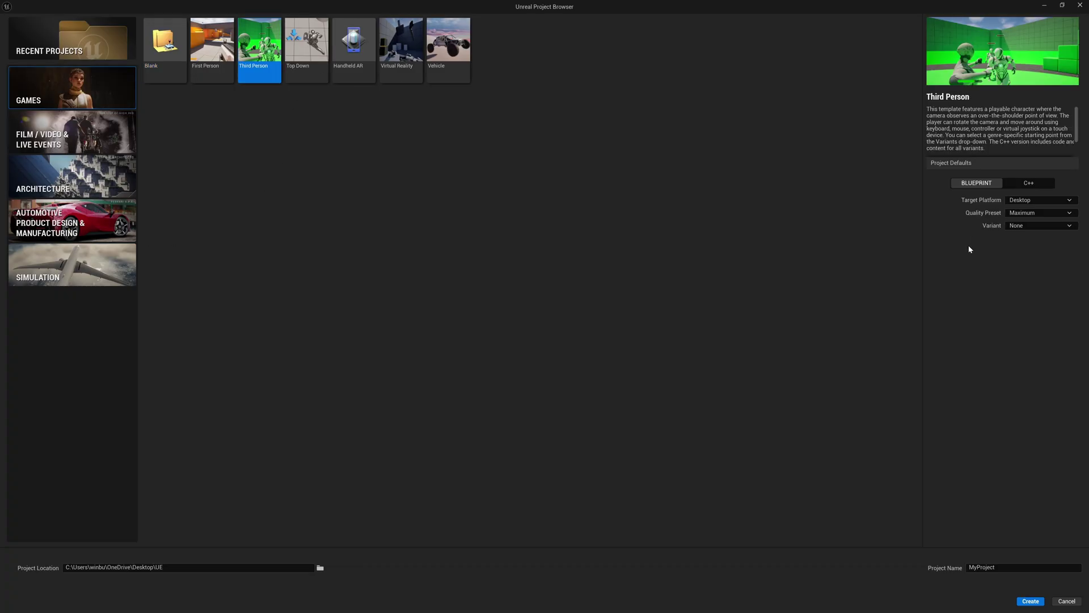
click(1030, 226)
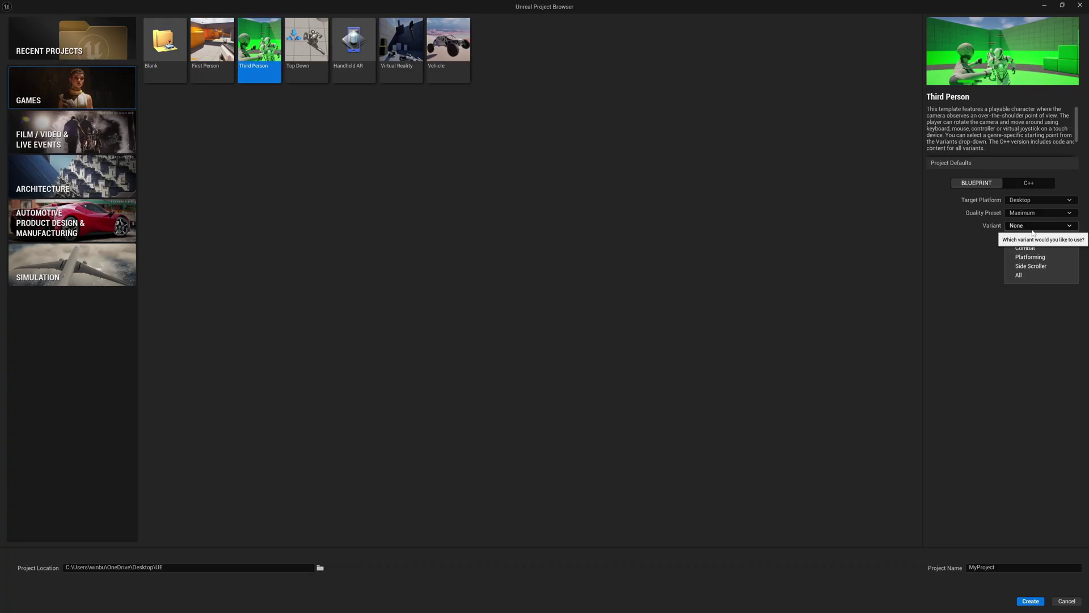
click(1031, 266)
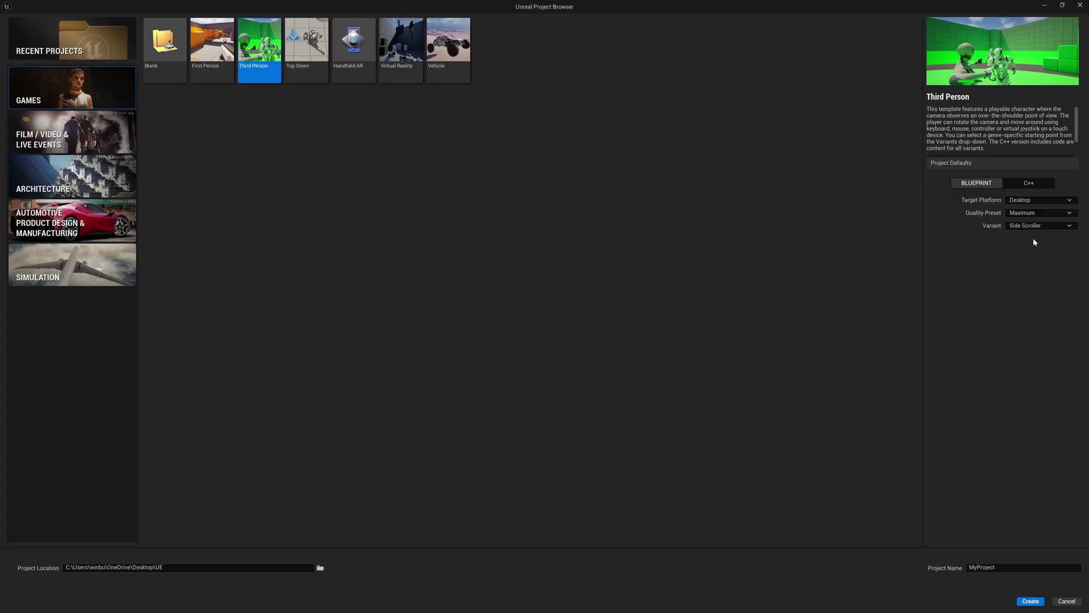
click(1013, 572)
key(ctrl+a)
key(BackSpace)
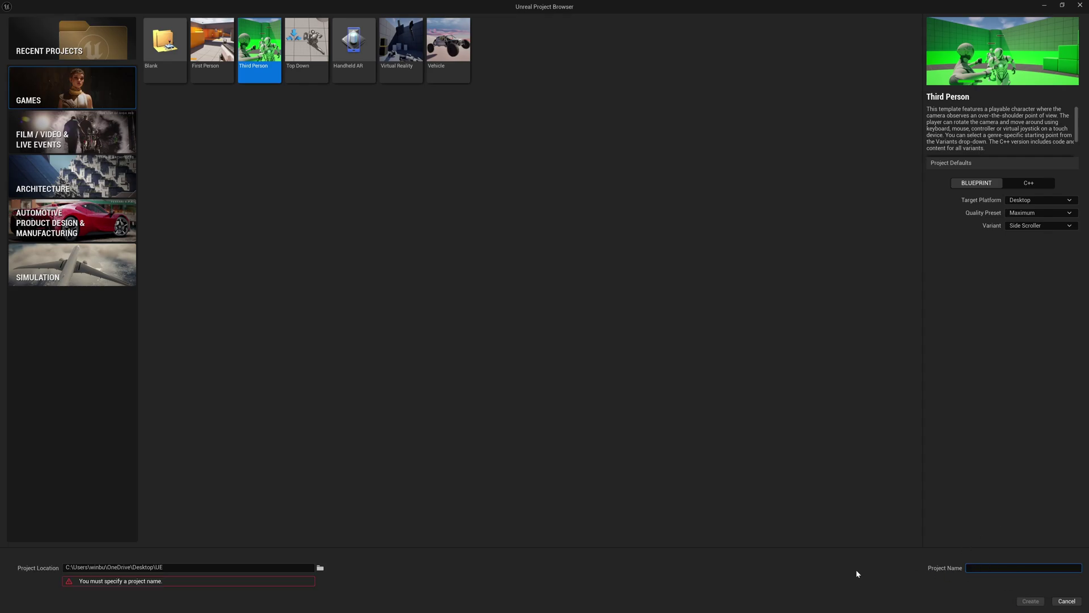
text(Tut)
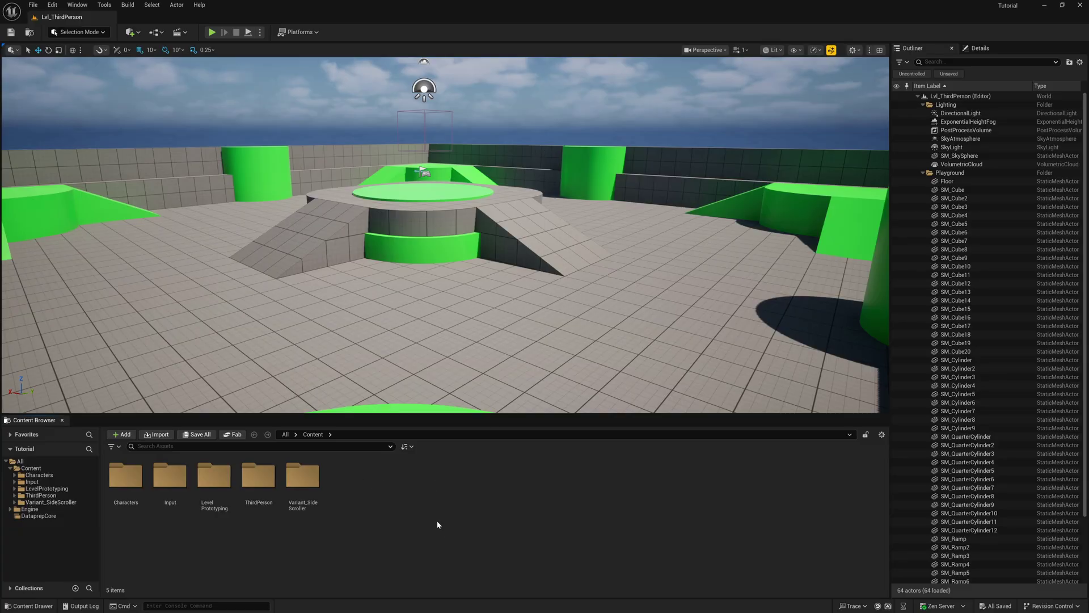
Step: In File Explorer, go through Program Files > Reallusion > Shared Plugins > Auto Setup > Unreal to the 5.6 folder
key(super+e)
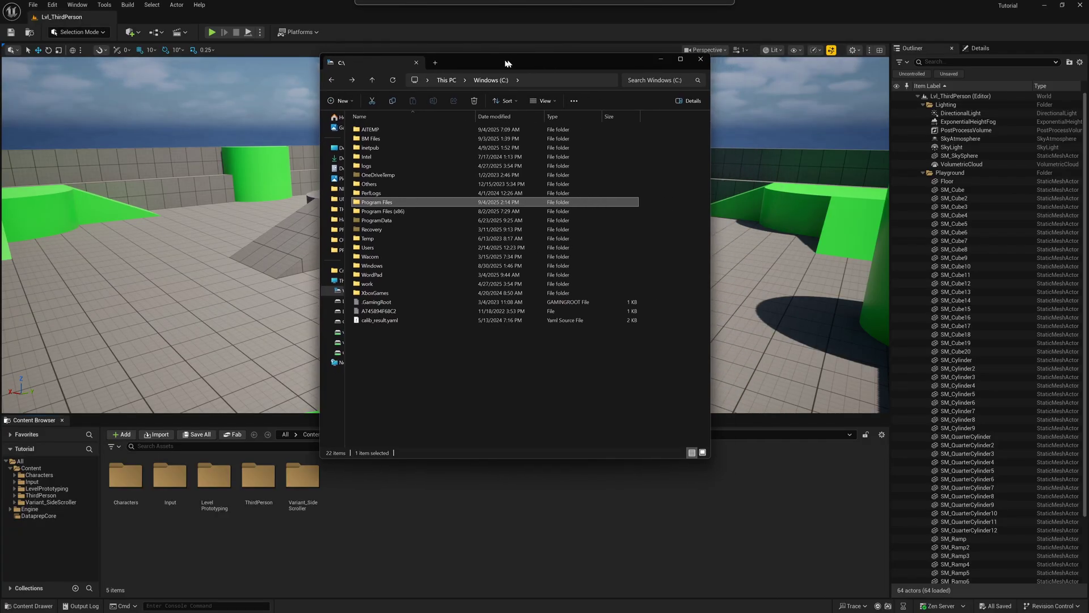
drag(515, 67, 469, 22)
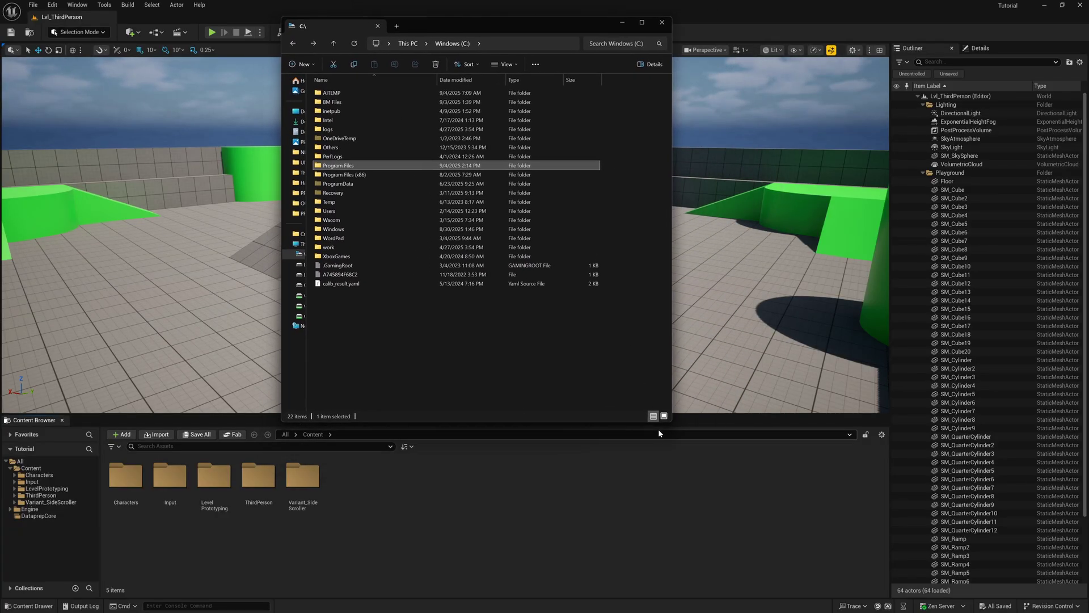
drag(673, 424, 798, 453)
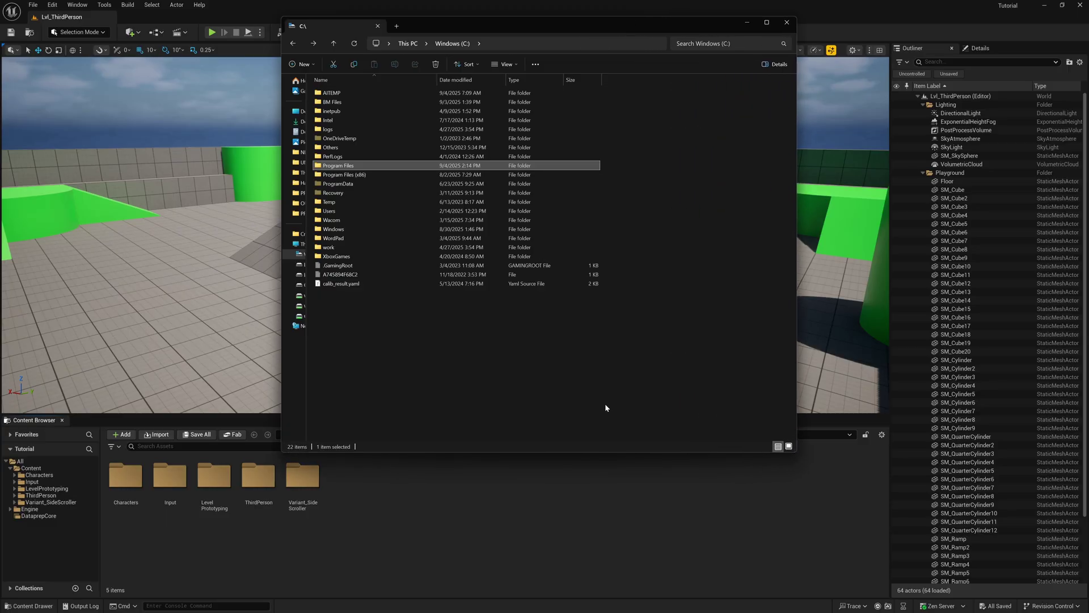
double_click(356, 166)
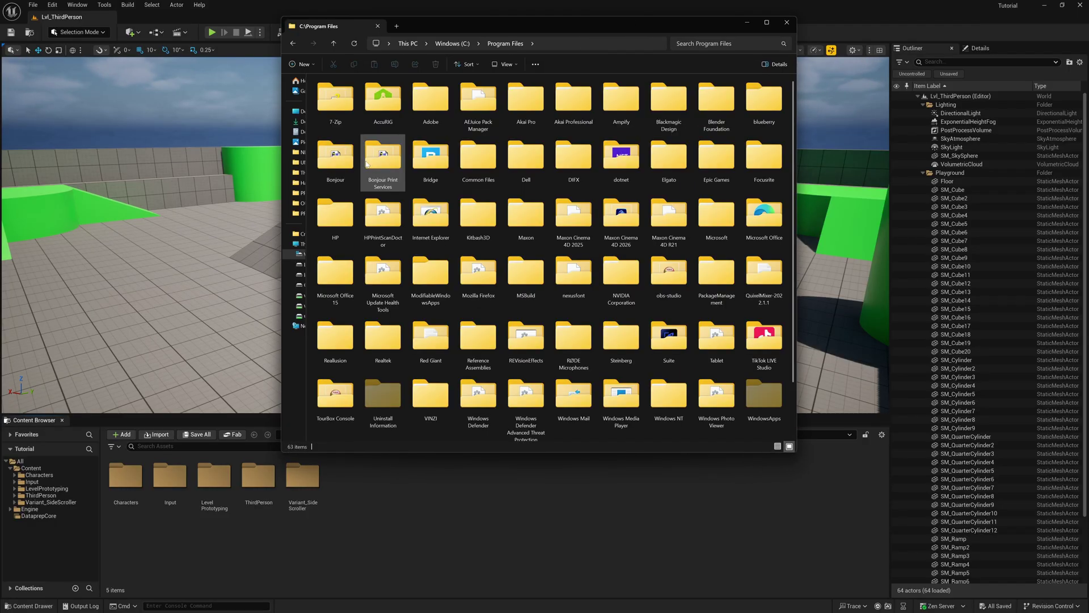
double_click(342, 340)
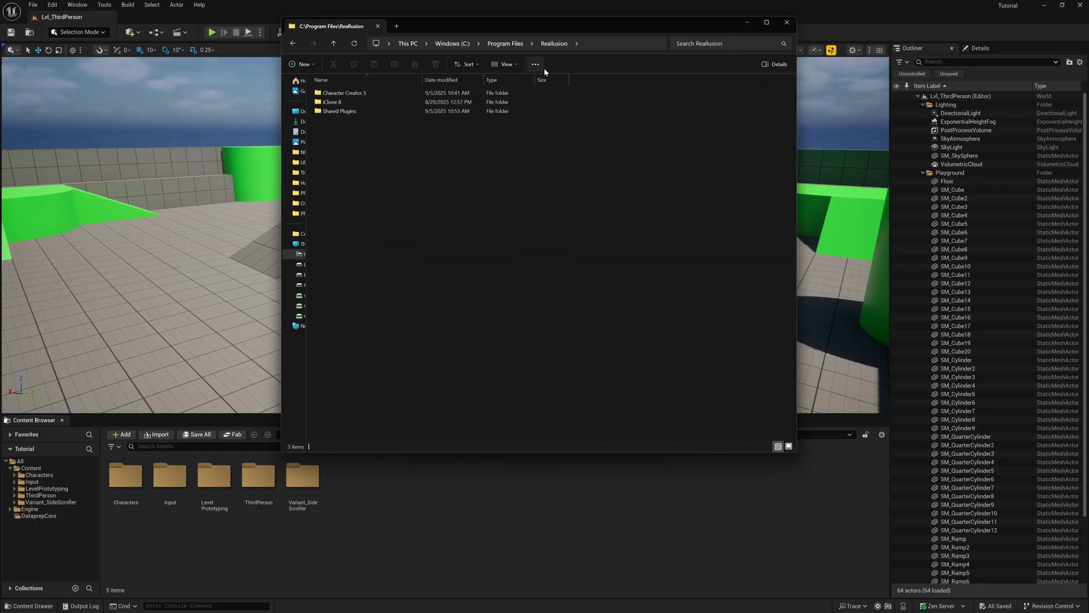
double_click(356, 113)
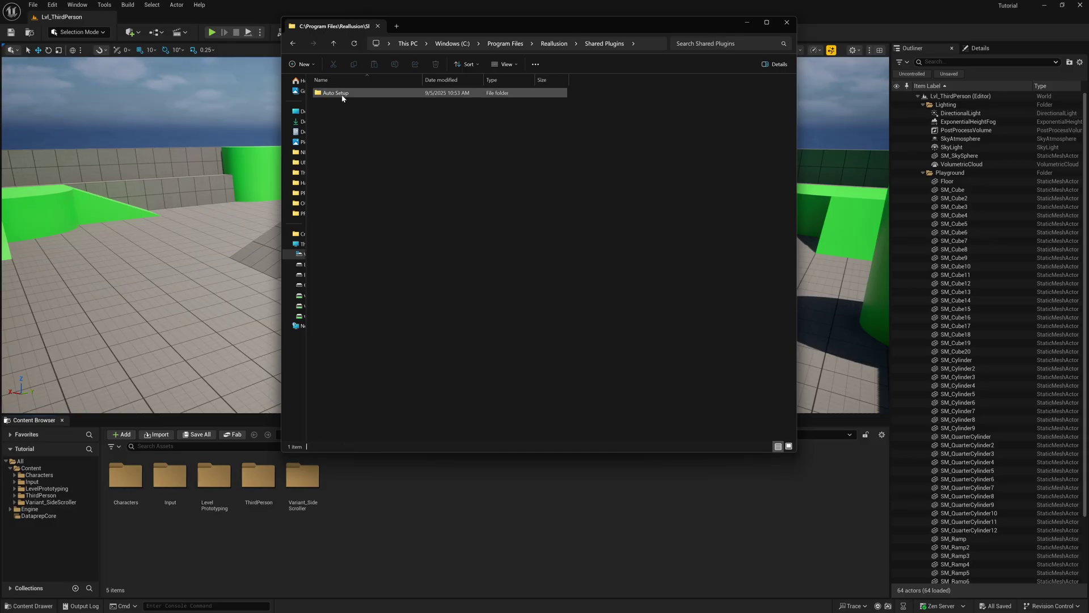
double_click(342, 94)
double_click(342, 95)
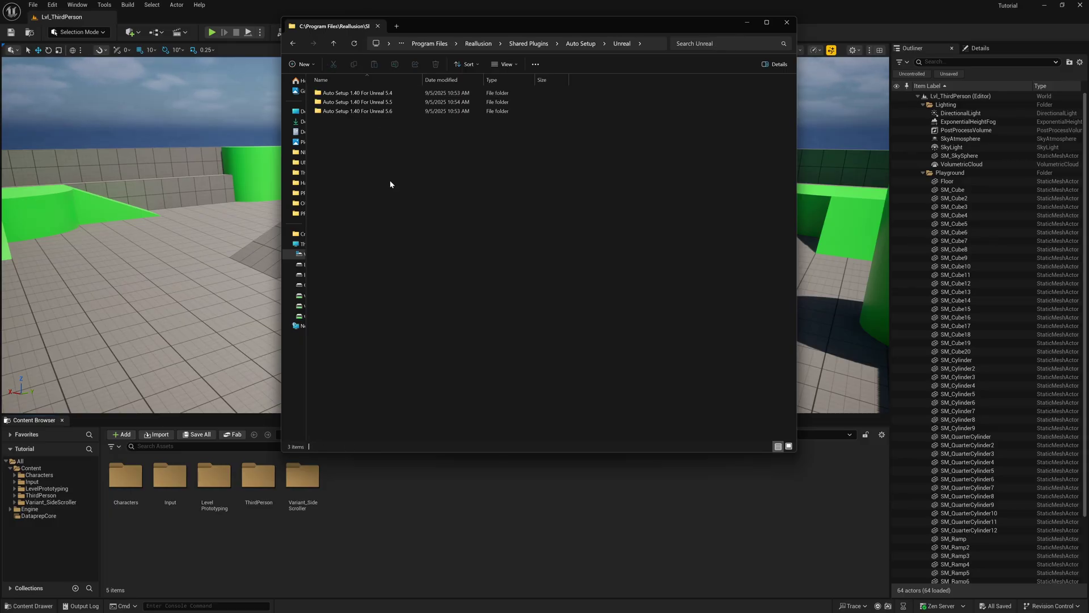
double_click(380, 113)
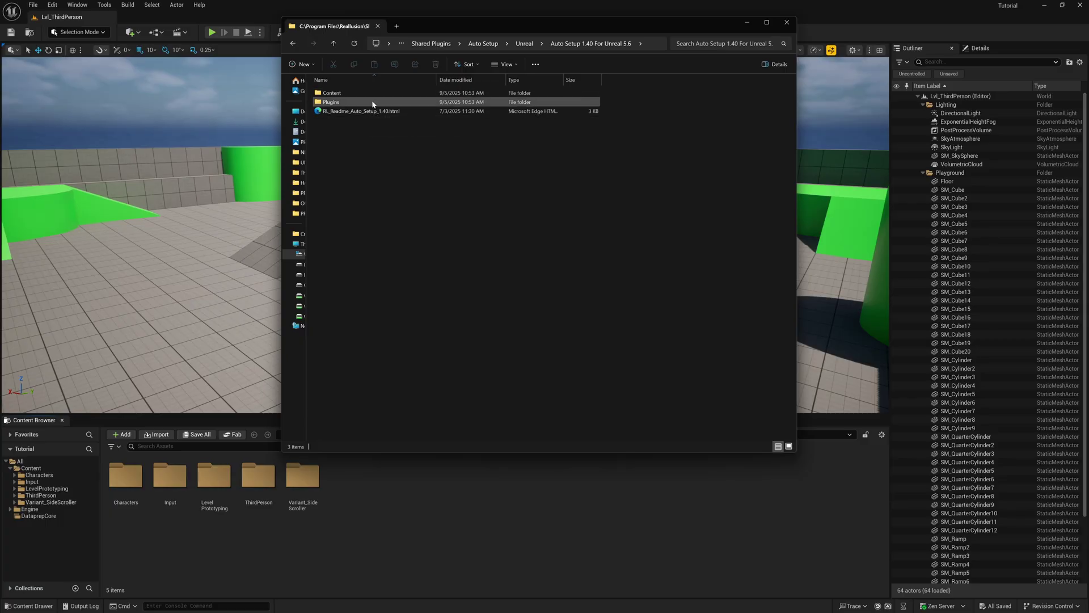
Step: Copy the Auto Setup Content and Plugins folders into the Tutorial project folder
drag(390, 74, 293, 102)
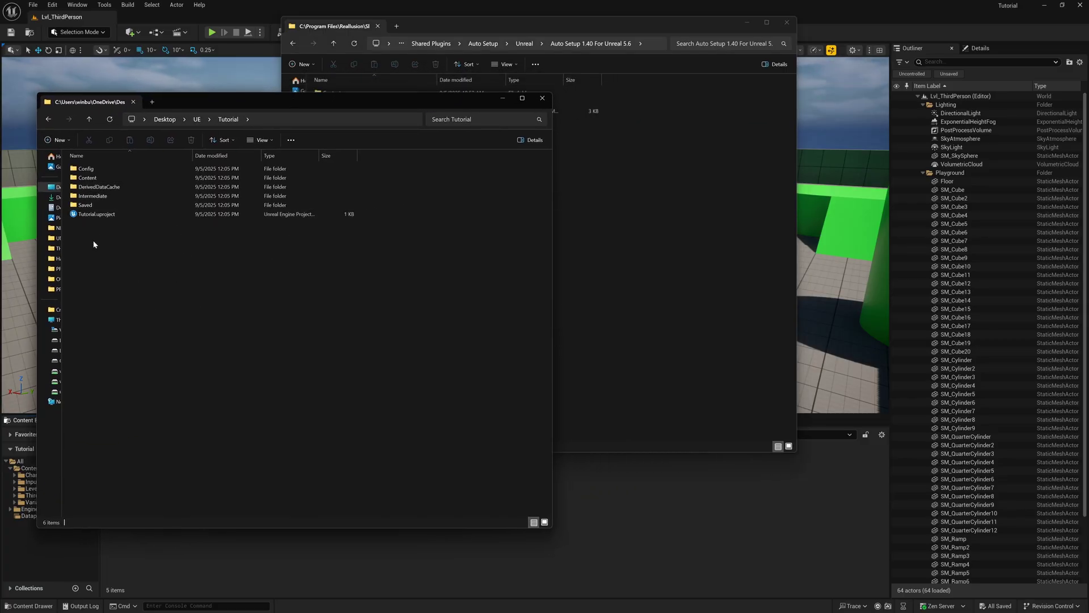
click(720, 259)
drag(506, 28, 596, 40)
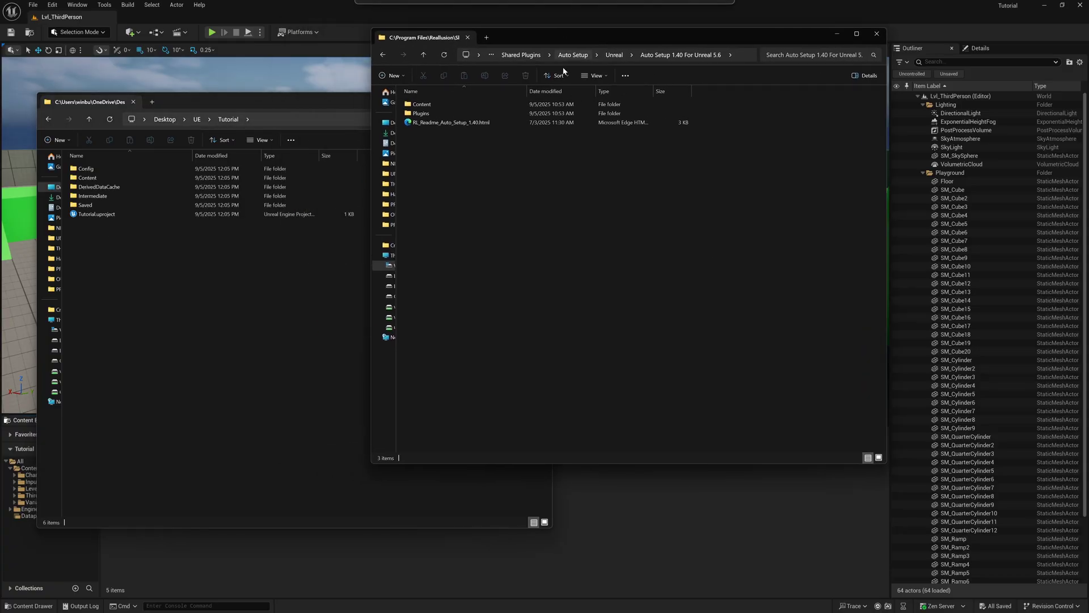
click(422, 107)
shift+click(427, 114)
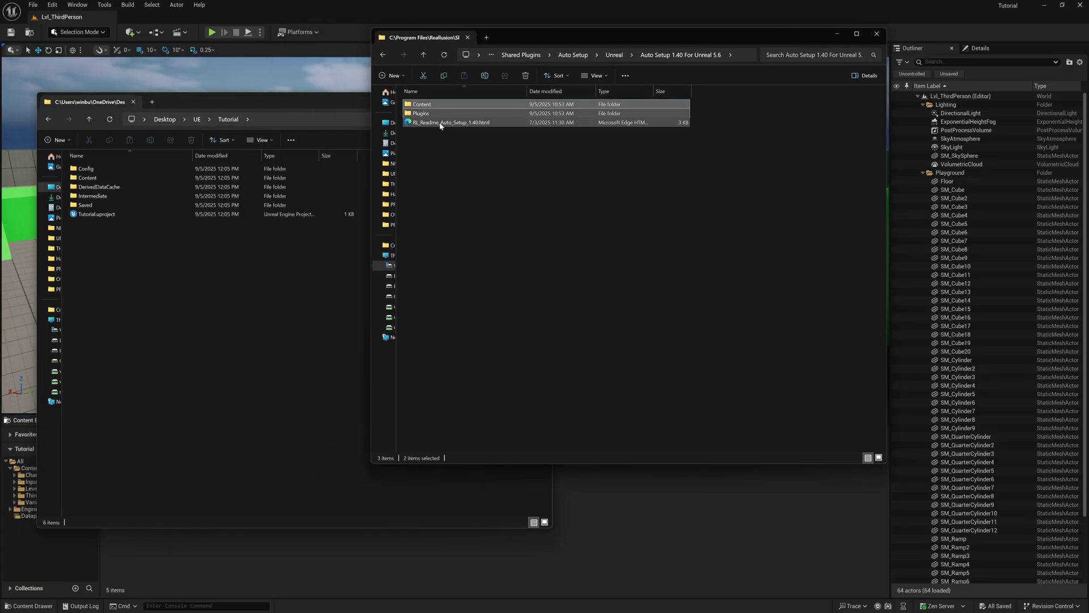
drag(419, 114, 177, 253)
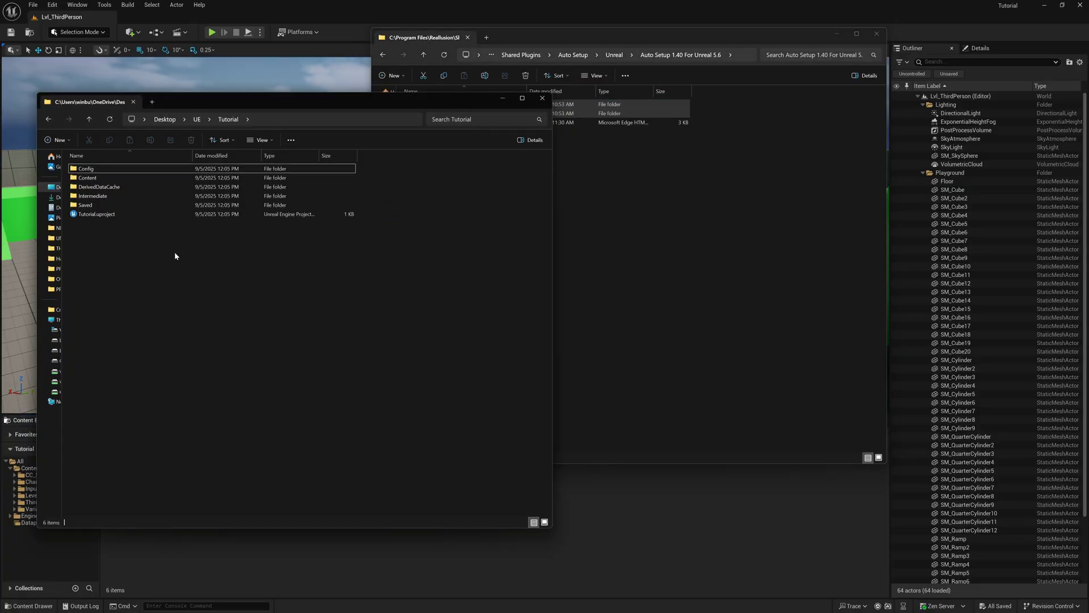
Step: Close both the plugin folder and Tutorial project folder windows
click(255, 290)
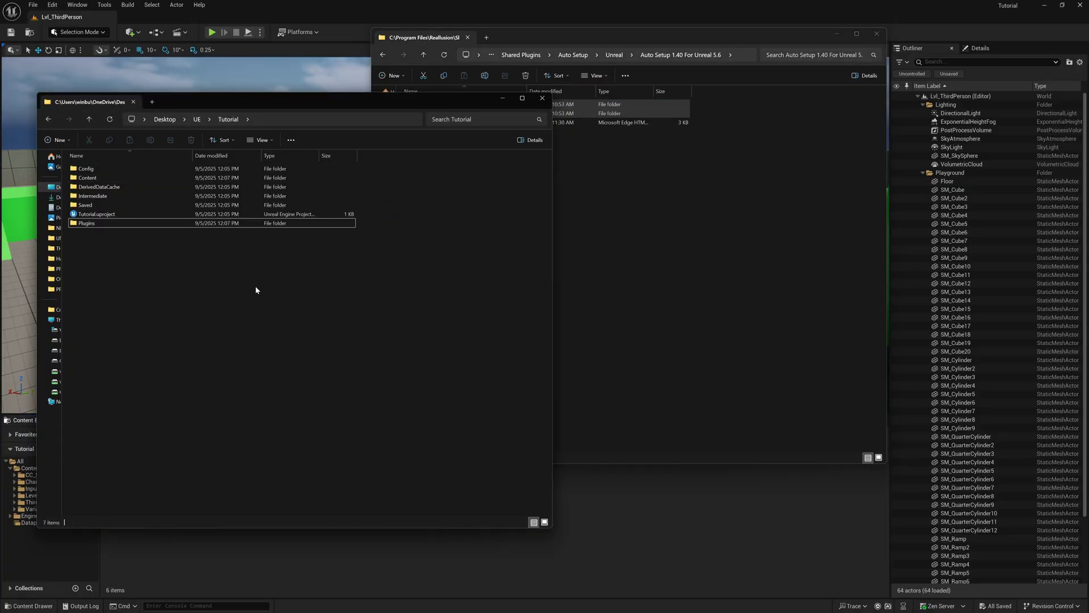
click(688, 264)
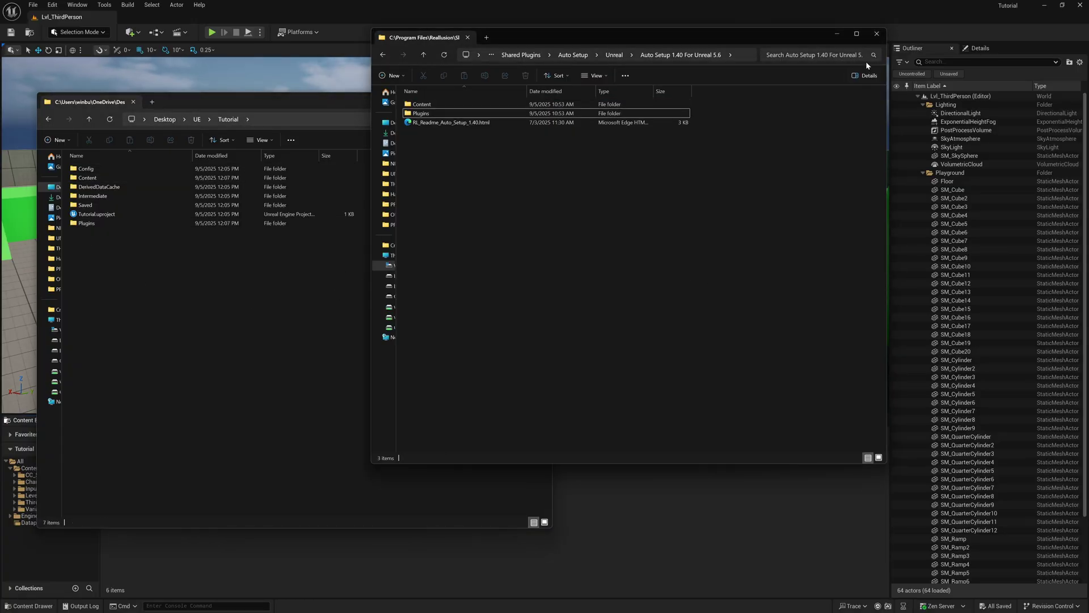
click(877, 34)
click(548, 100)
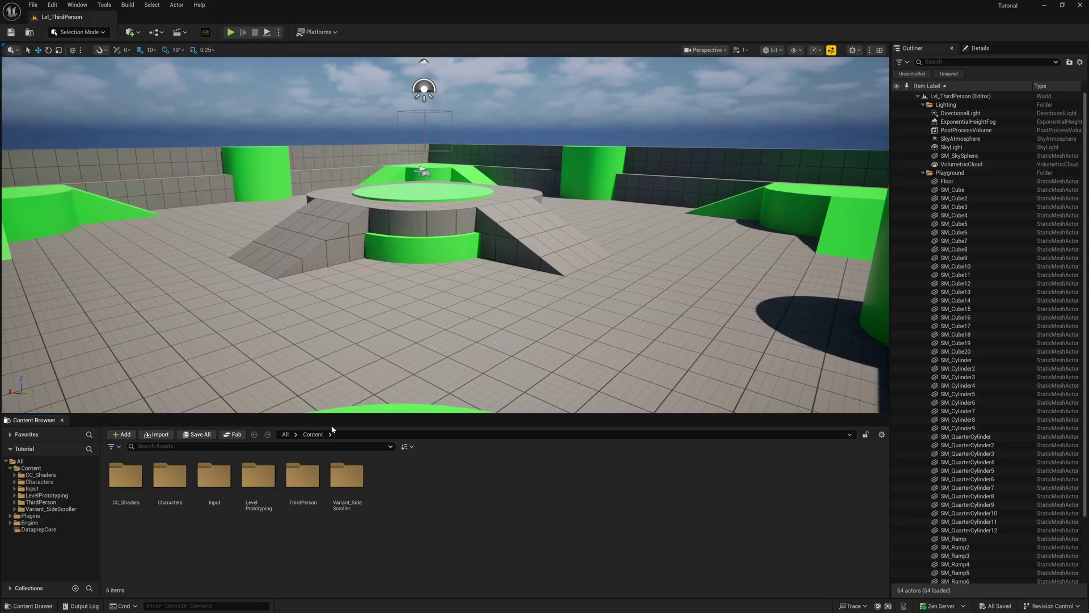
Step: Create a folder named Mila under Content in the Content Browser and open it
right_click(401, 479)
click(447, 192)
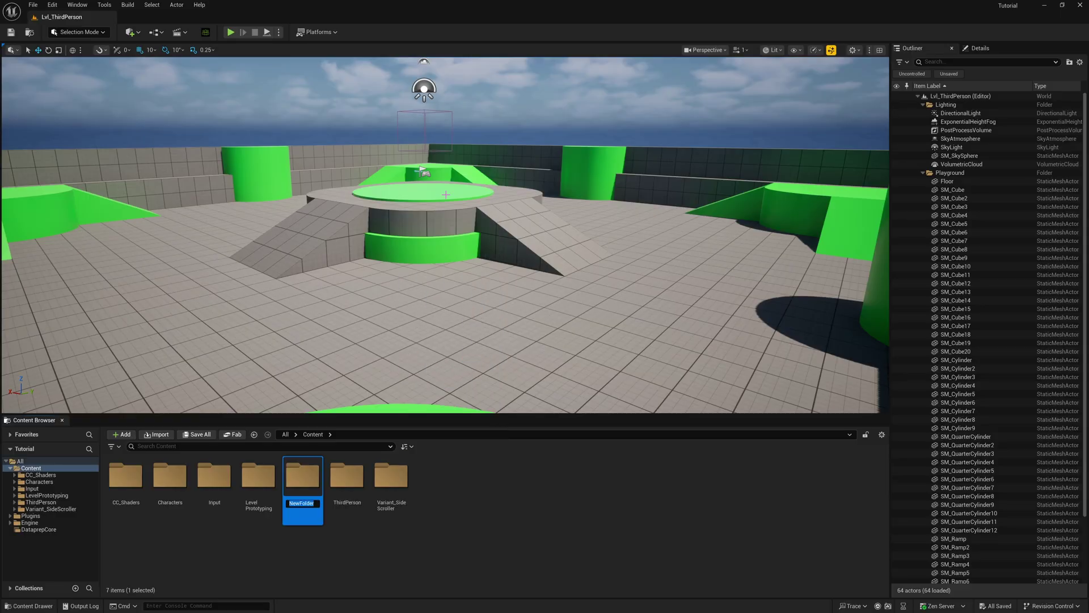
text(Mila)
key(Return)
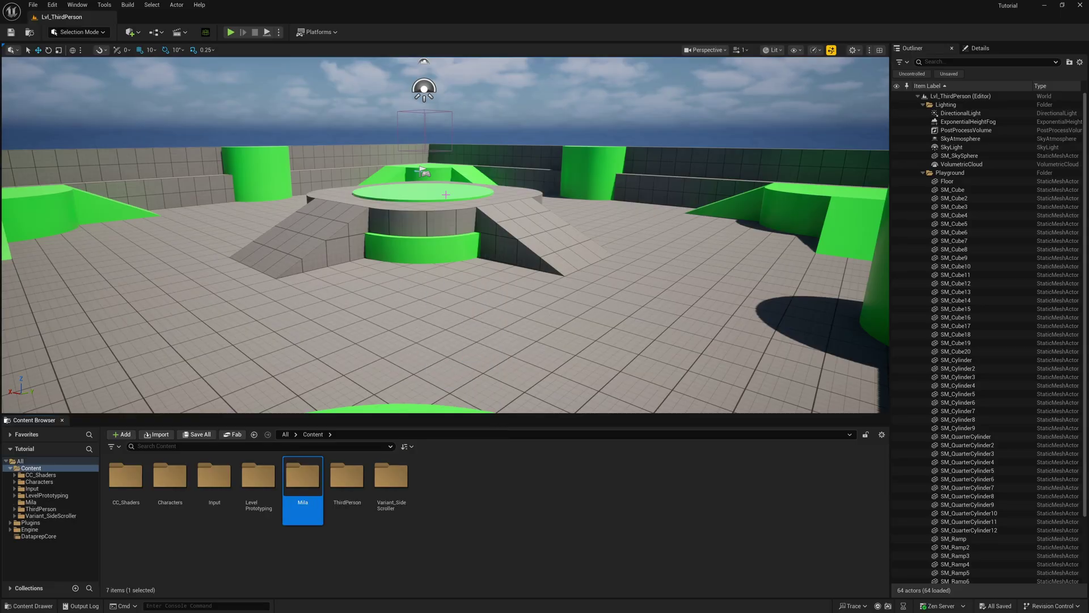
double_click(304, 489)
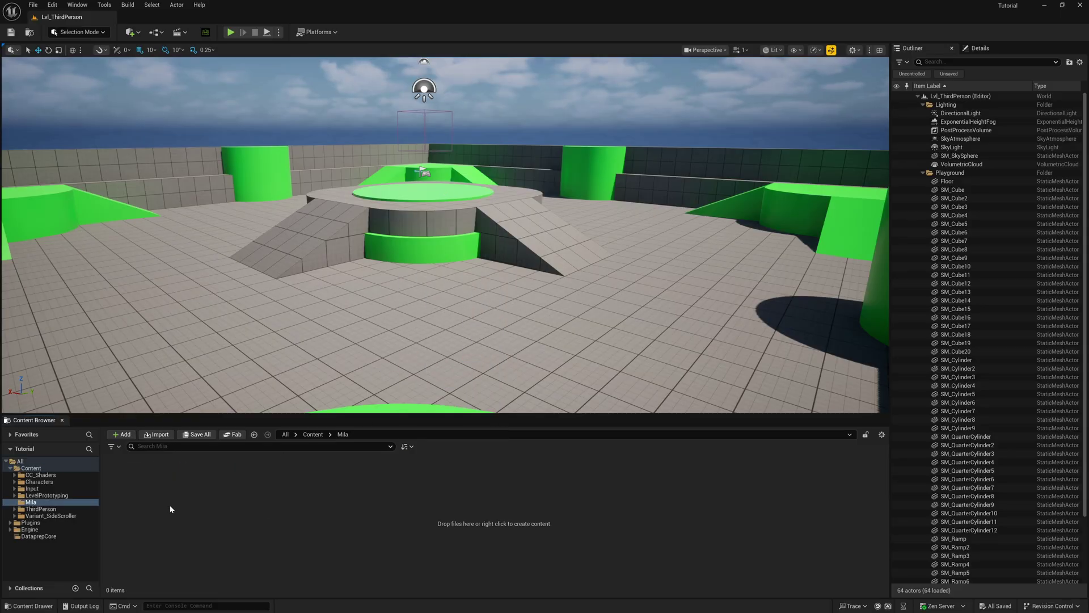
right_click(248, 495)
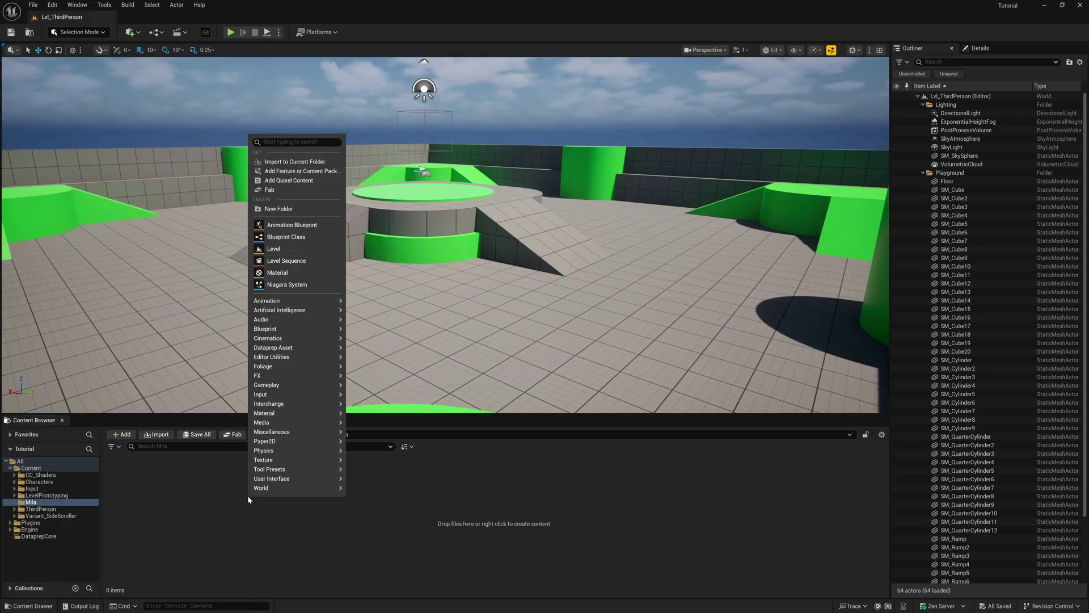
Step: Import Mila.Fbx into the current folder using the HQ Shader auto setup option
click(305, 162)
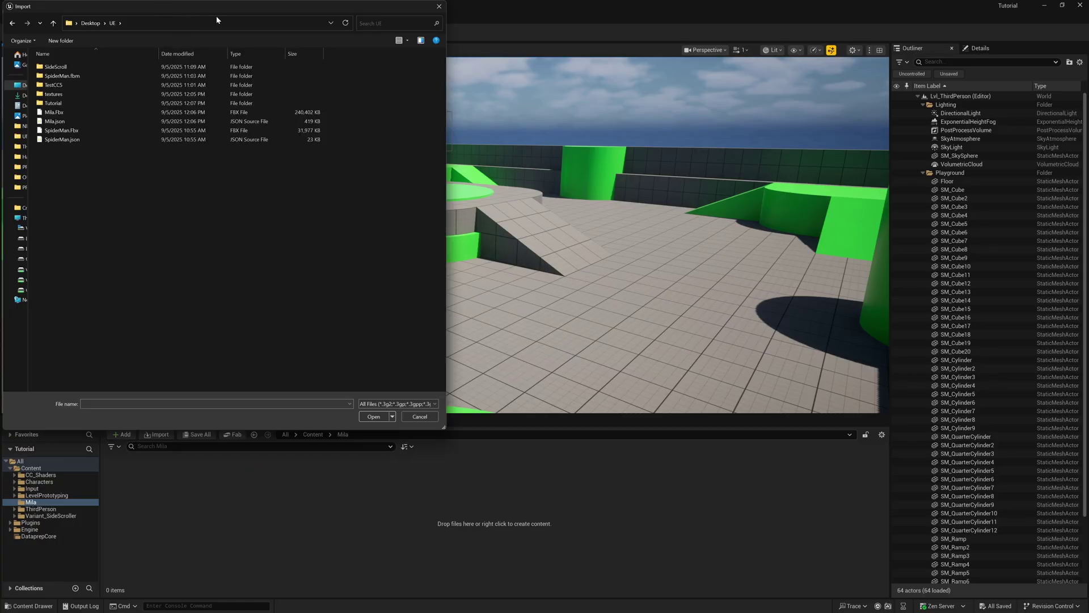
drag(216, 6, 421, 24)
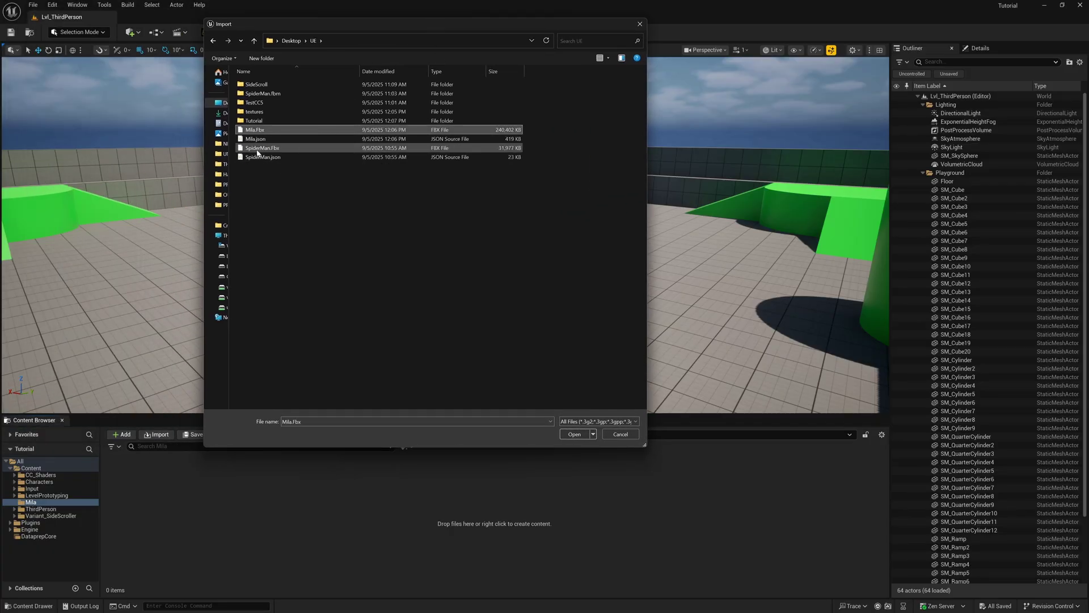
click(573, 435)
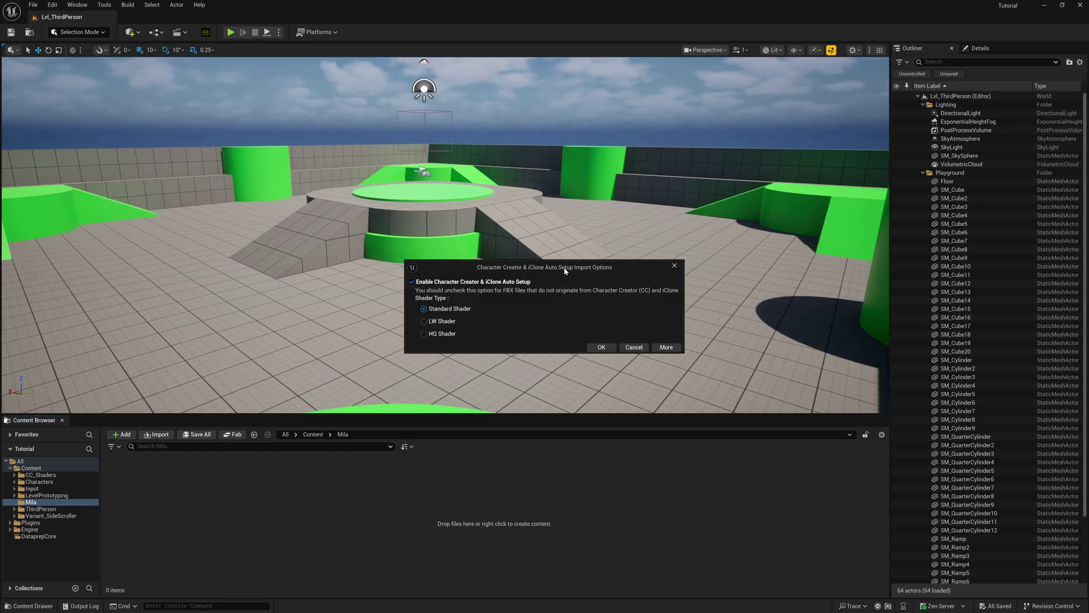
click(427, 334)
click(610, 351)
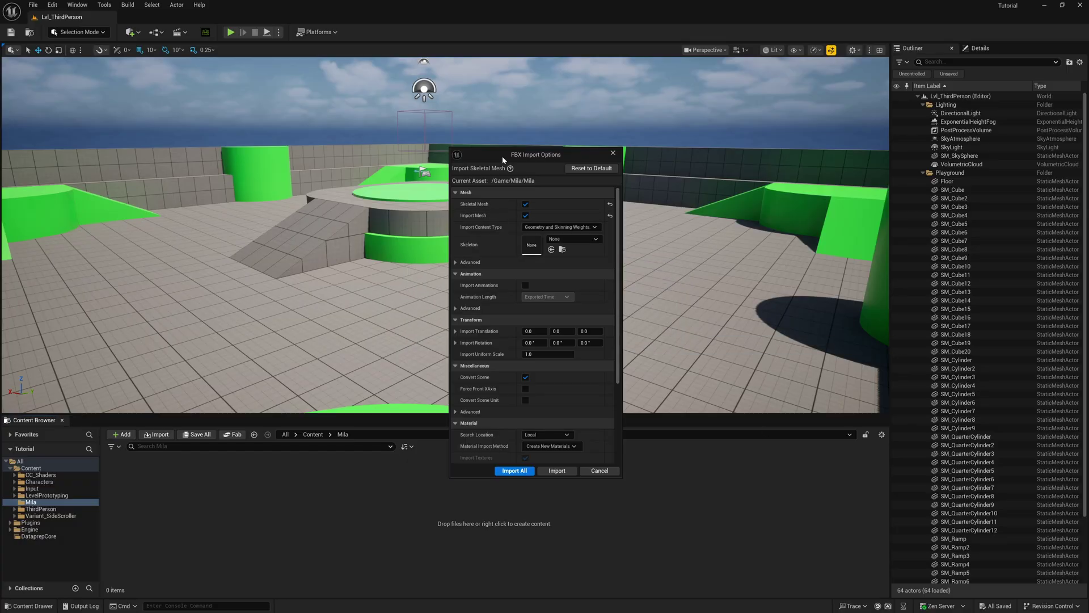
Step: Accept the FBX Import Options with Import All
drag(502, 160, 483, 160)
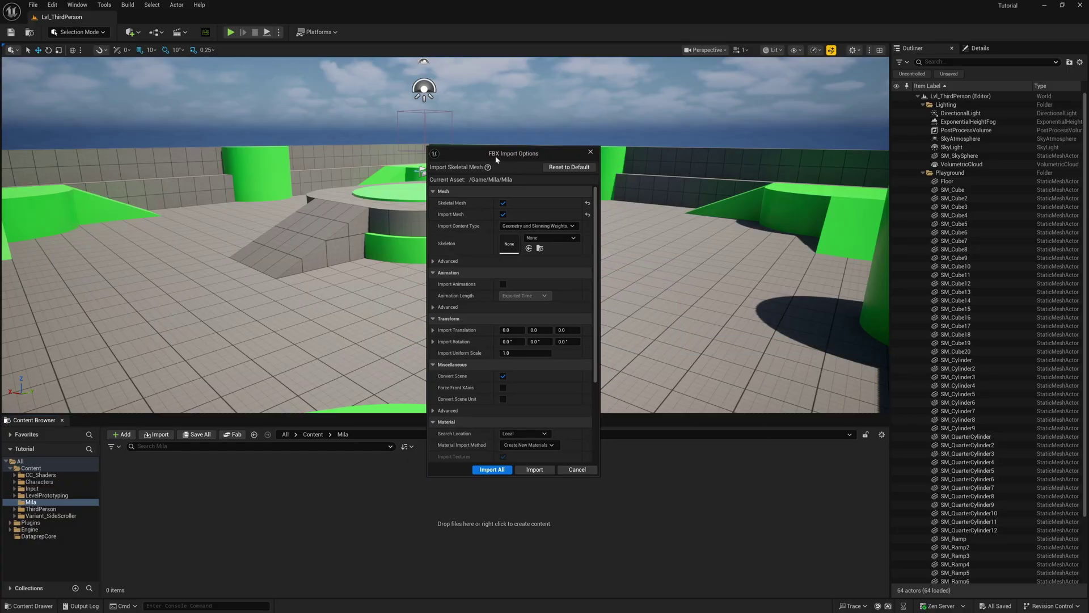
drag(595, 207, 597, 341)
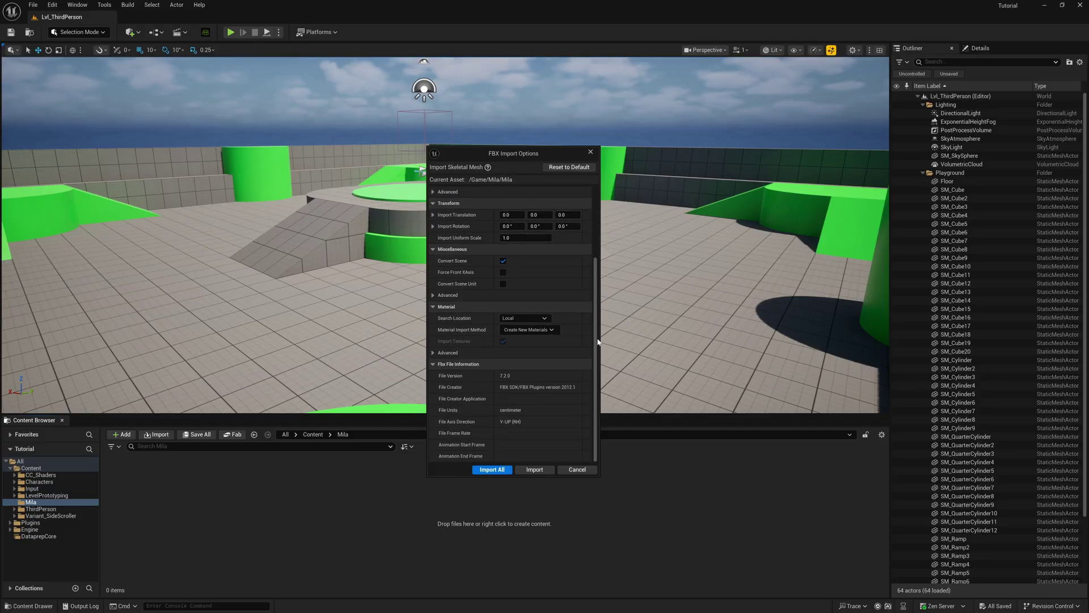
click(492, 470)
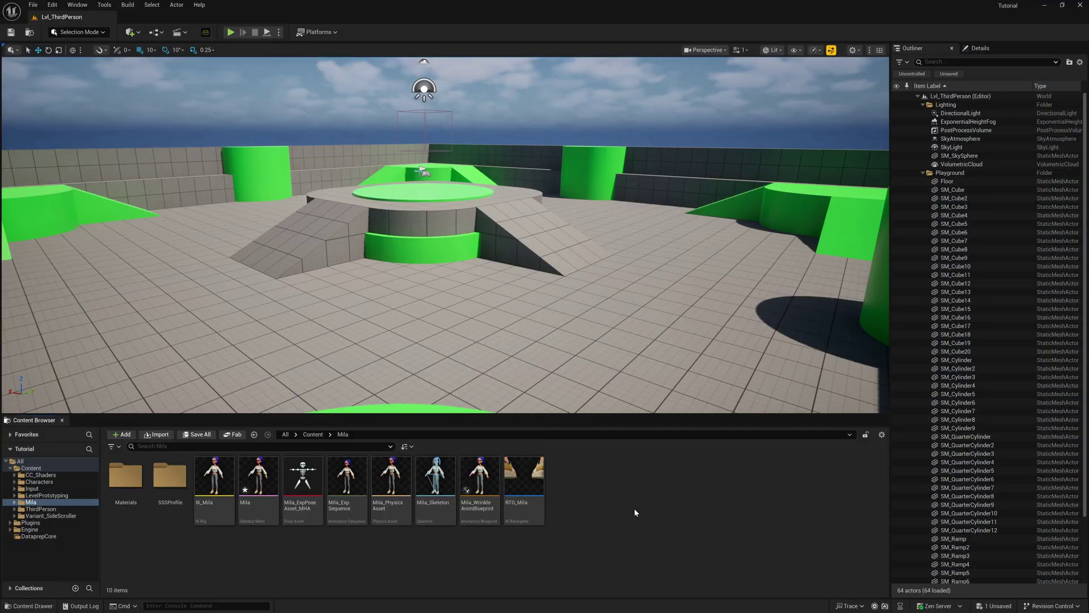
Step: Save all the imported Mila assets and open ThirdPerson's Blueprints folder
click(196, 434)
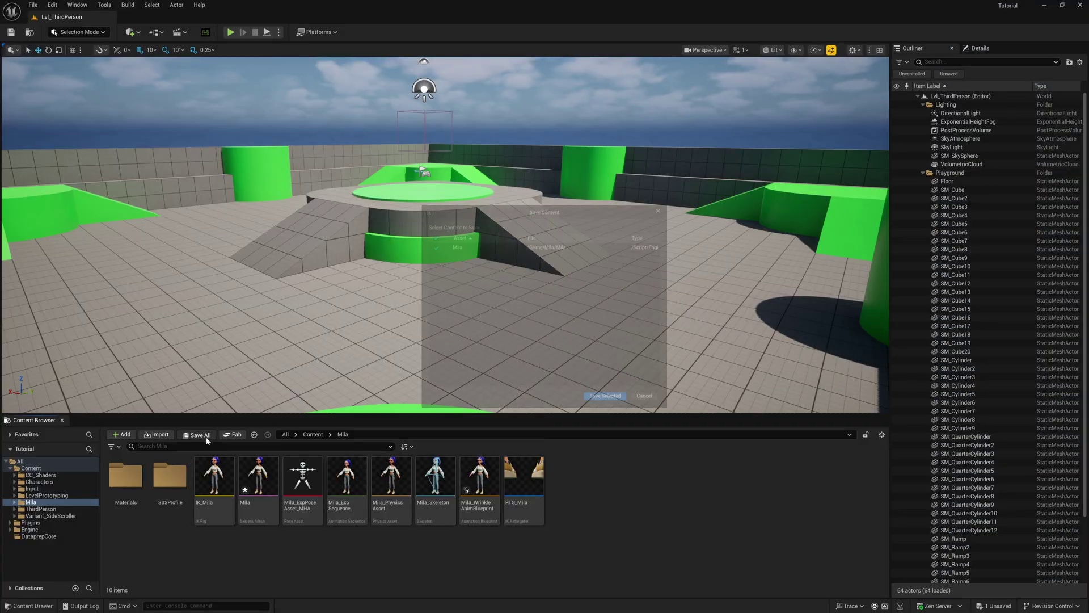
click(615, 408)
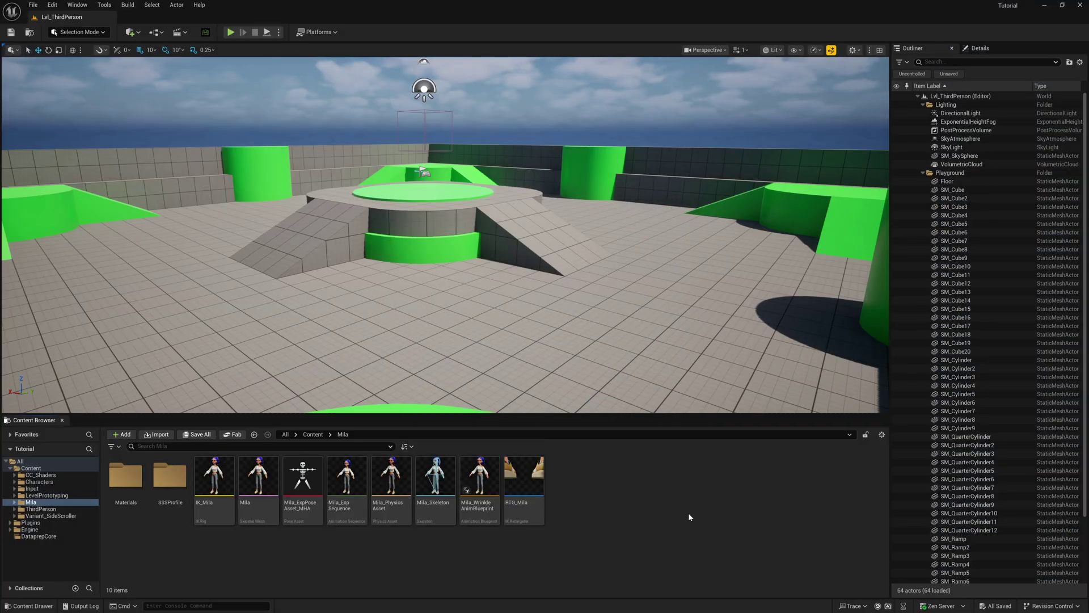
click(39, 509)
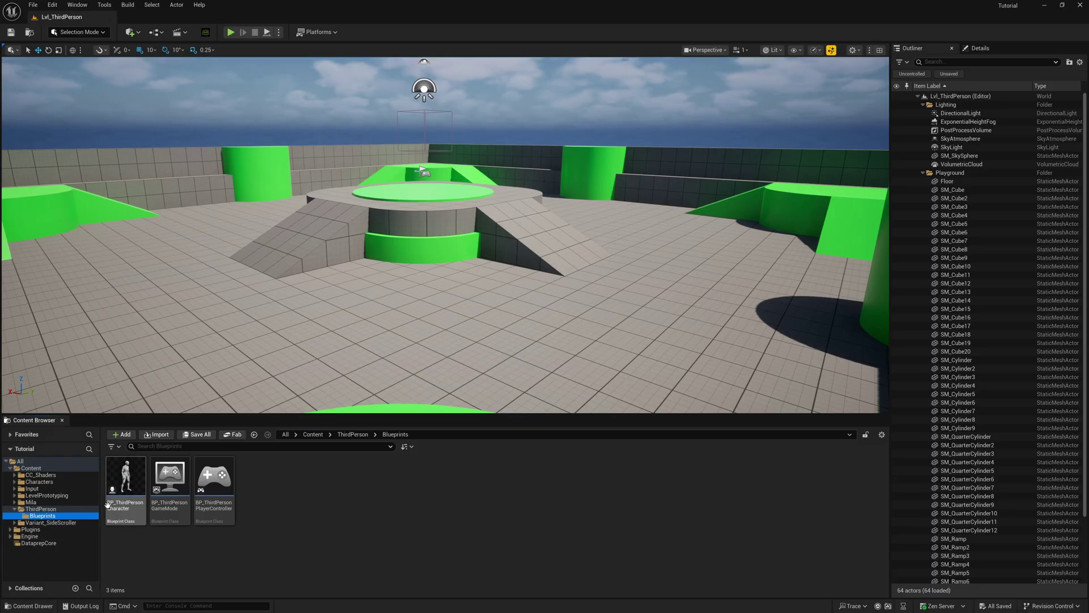
Step: Open BP_ThirdPersonCharacter and browse its skeletal mesh choices without changing anything
mouse_move(131, 472)
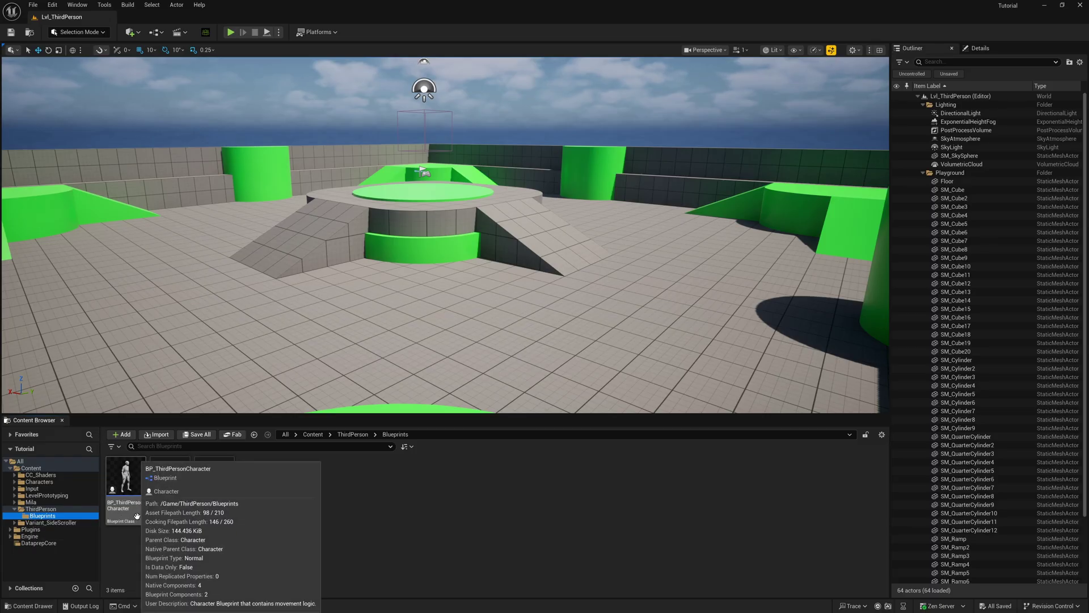
double_click(132, 475)
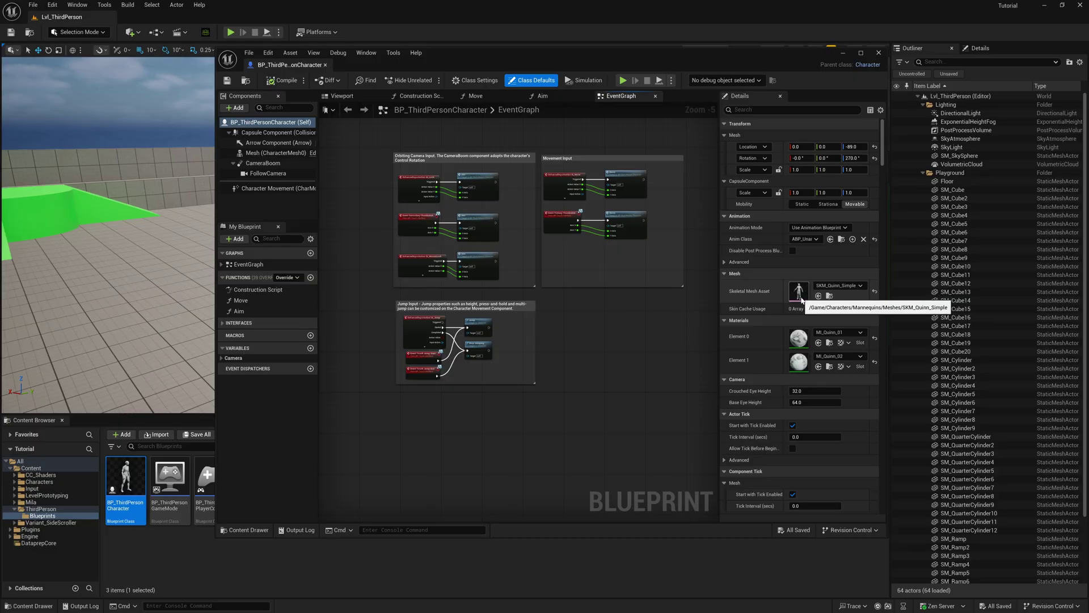
click(830, 286)
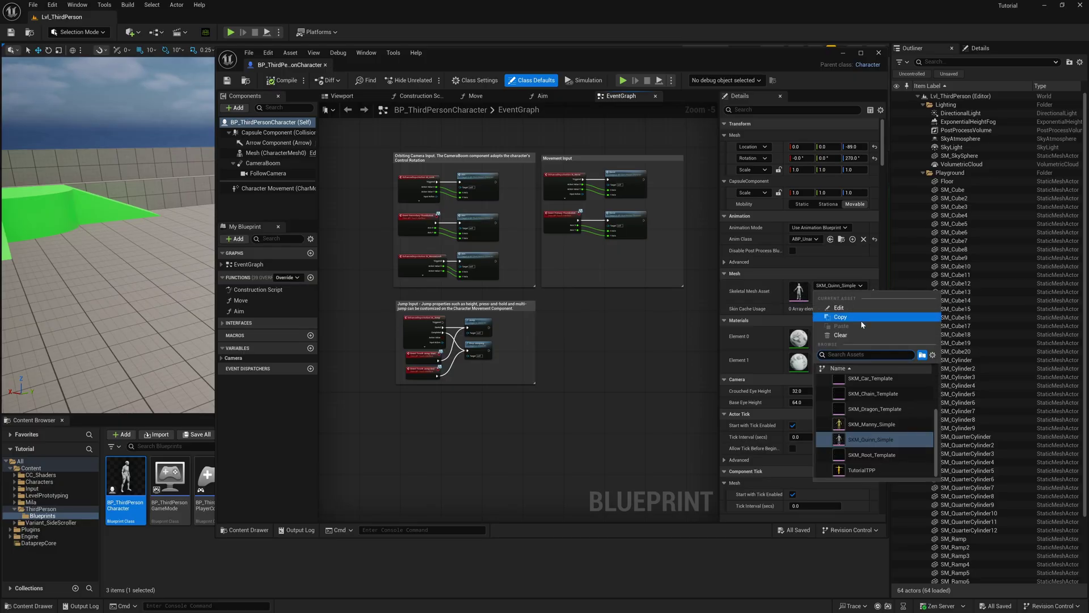
scroll(879, 407, up, 3)
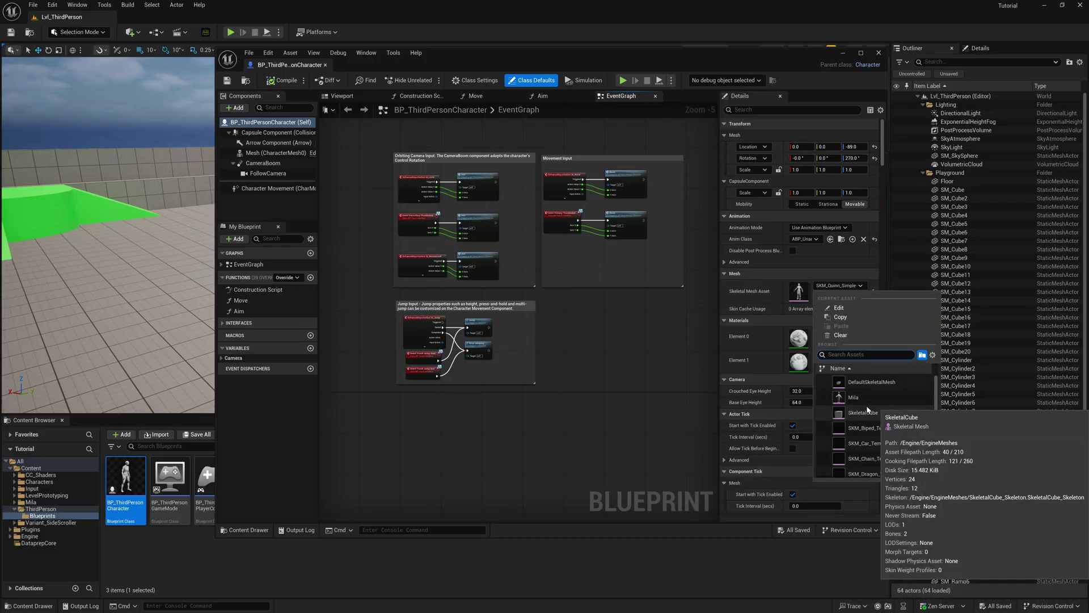
click(587, 444)
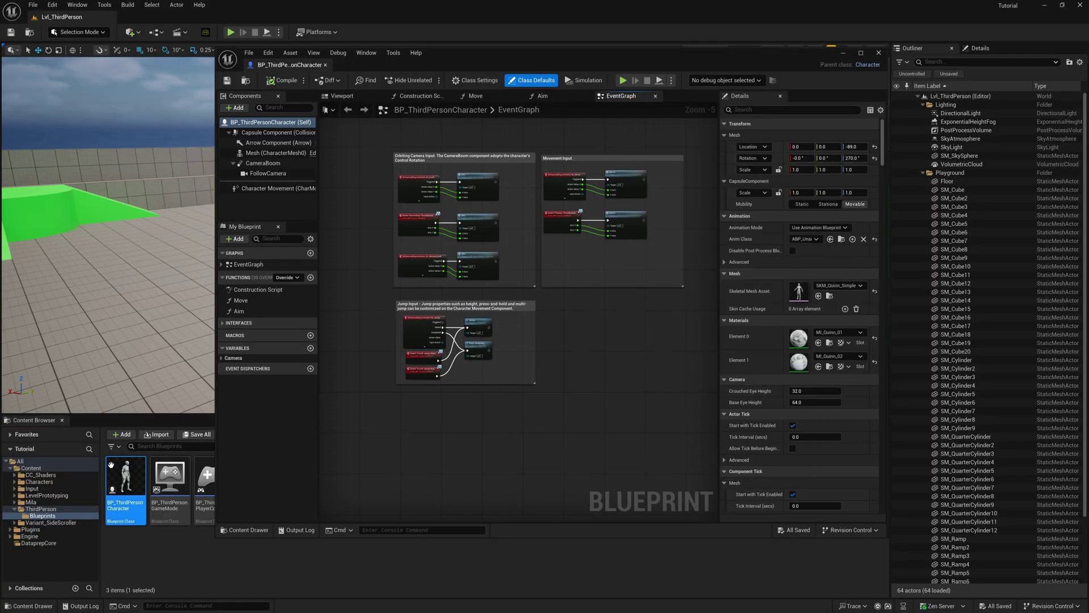
Step: Assign the Mila skeletal mesh from the Mila folder, then compile, save and close the blueprint
click(32, 502)
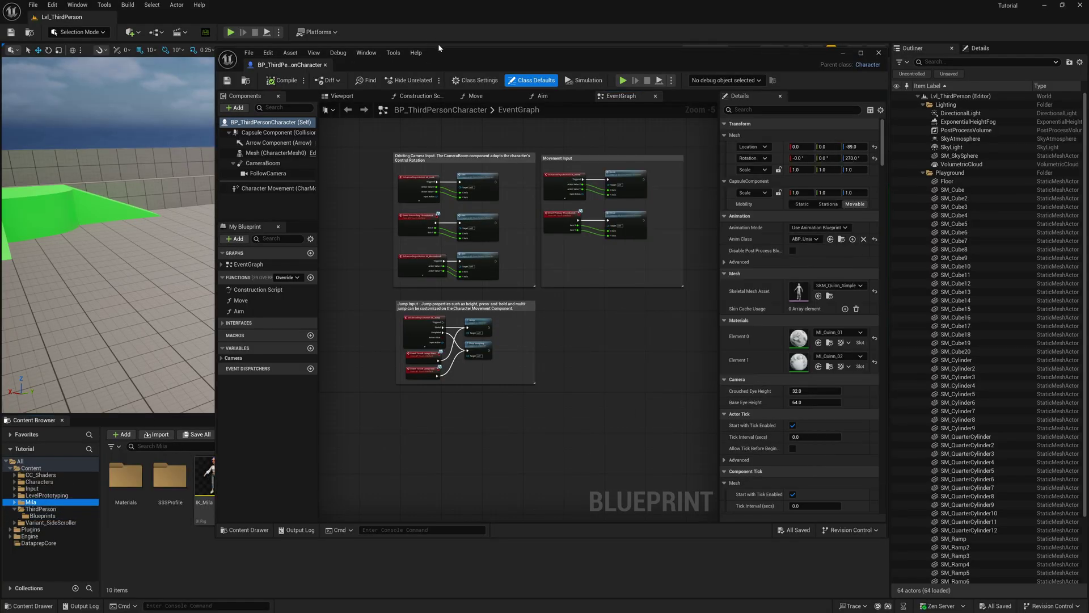
drag(441, 50, 632, 47)
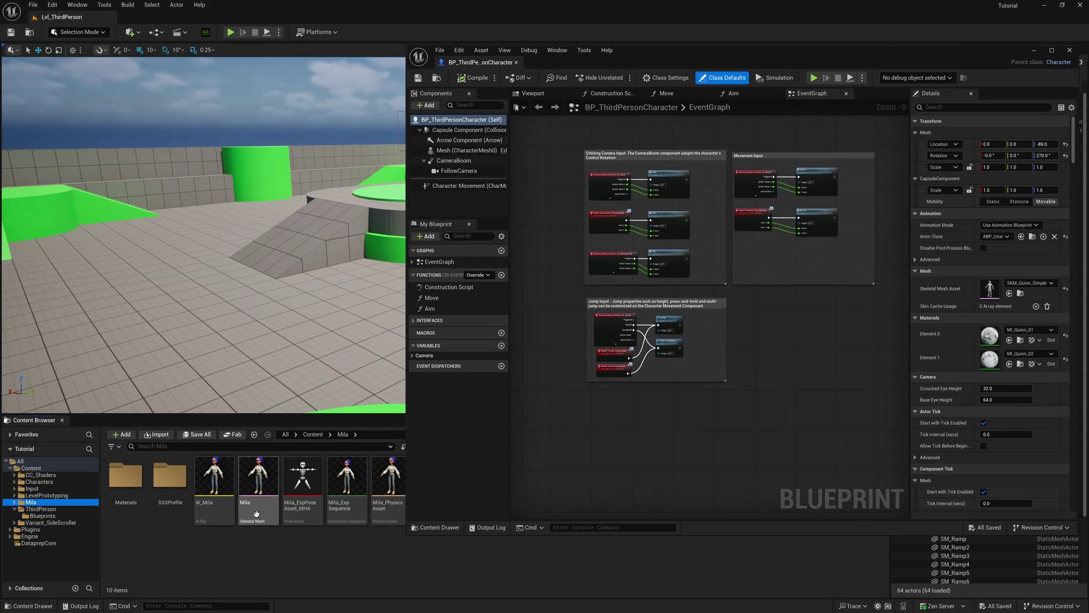
mouse_move(257, 488)
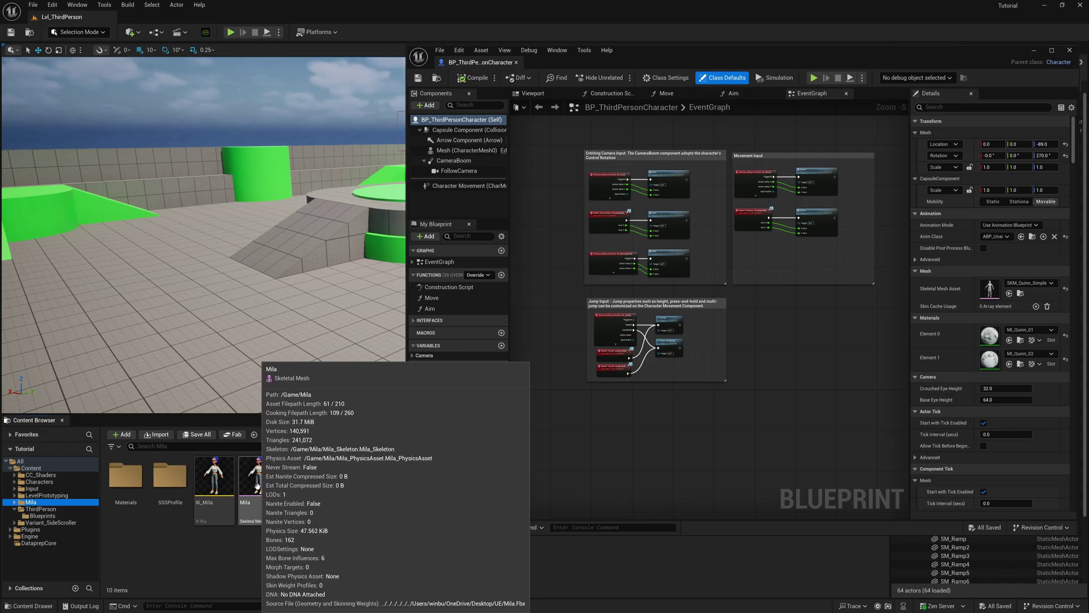
drag(257, 488, 993, 289)
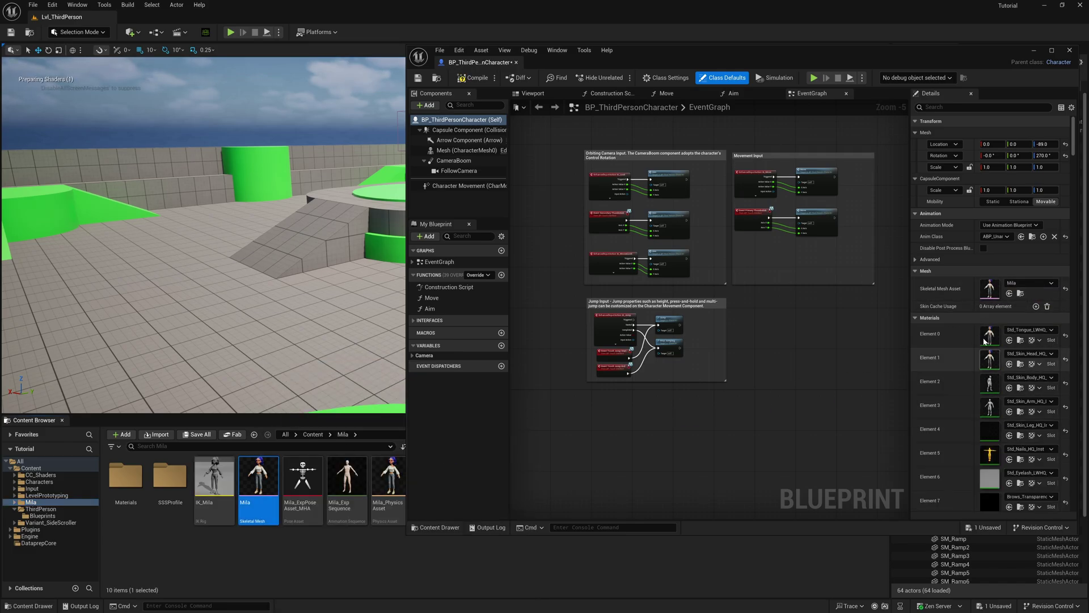
click(471, 78)
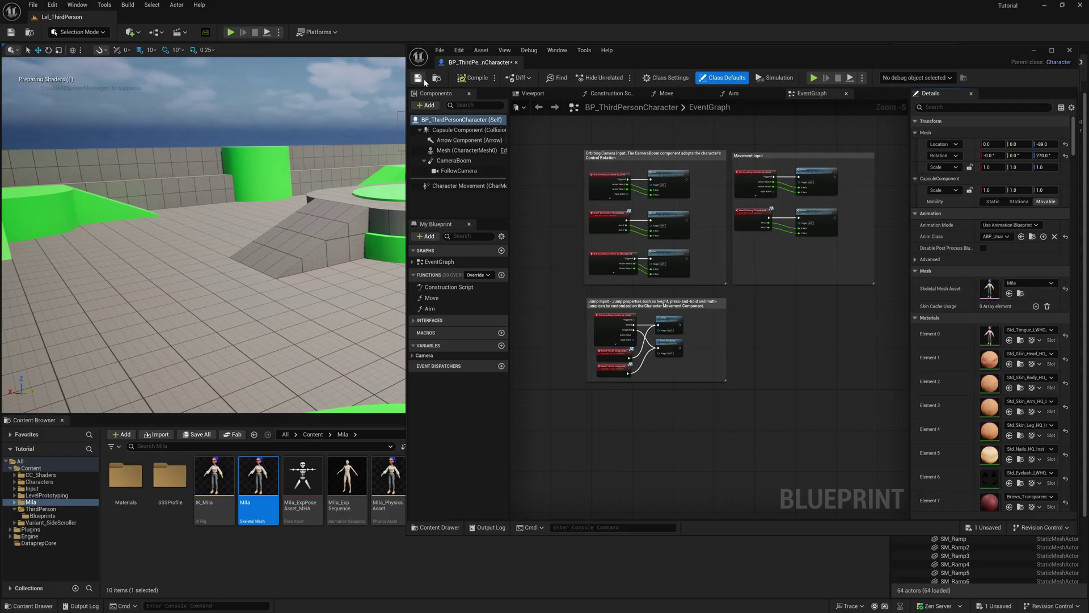
click(418, 78)
drag(888, 50, 672, 50)
click(849, 50)
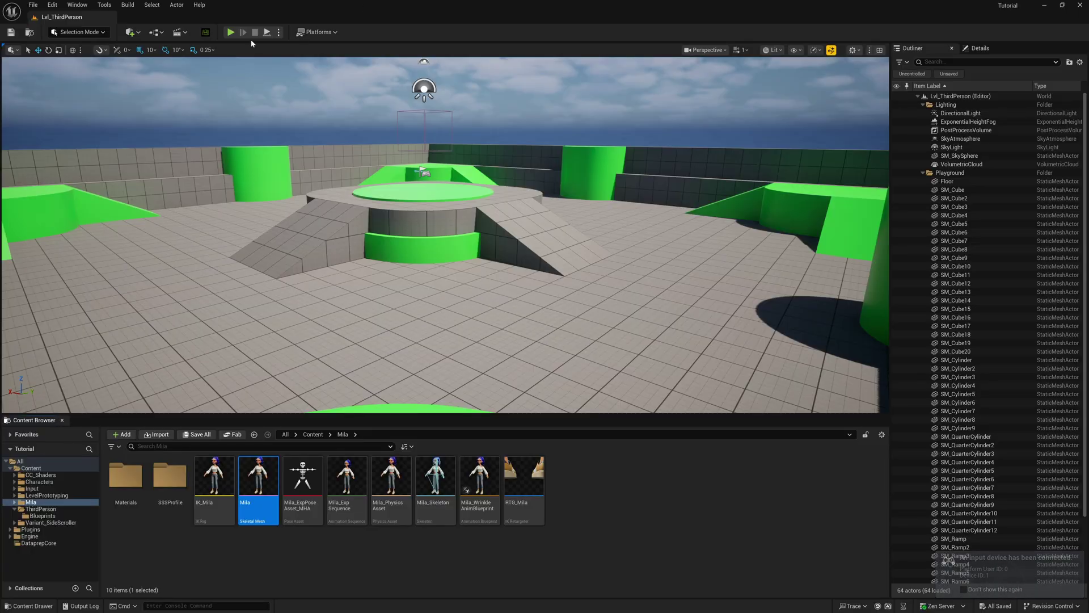
Step: Play the level in the editor with Mila as the playable character
click(230, 32)
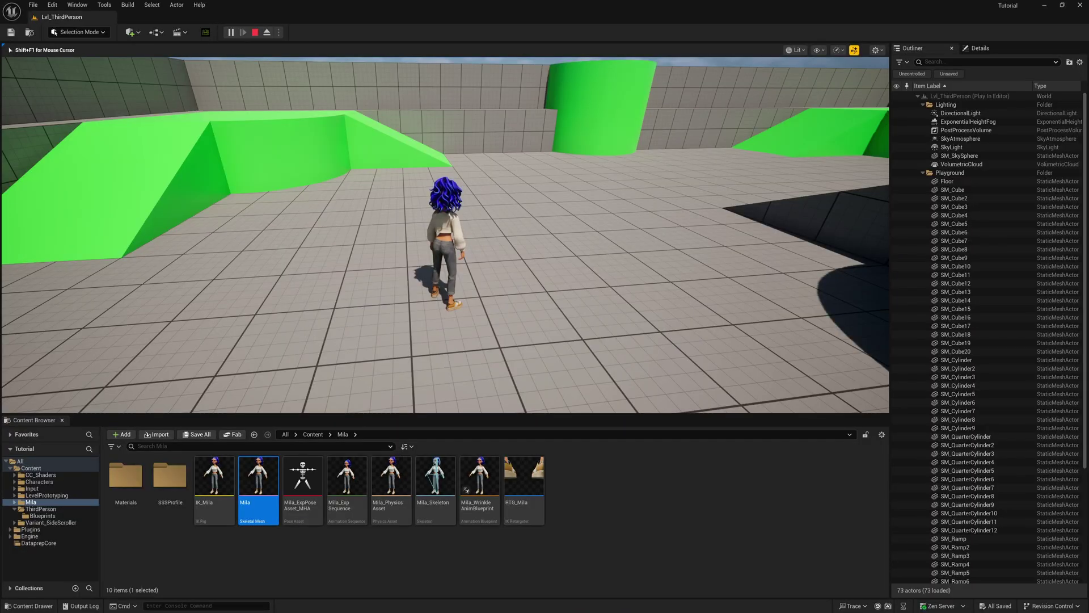
Step: Stop the play session with Esc and minimize Unreal Editor to reveal AccuRIG
key(Escape)
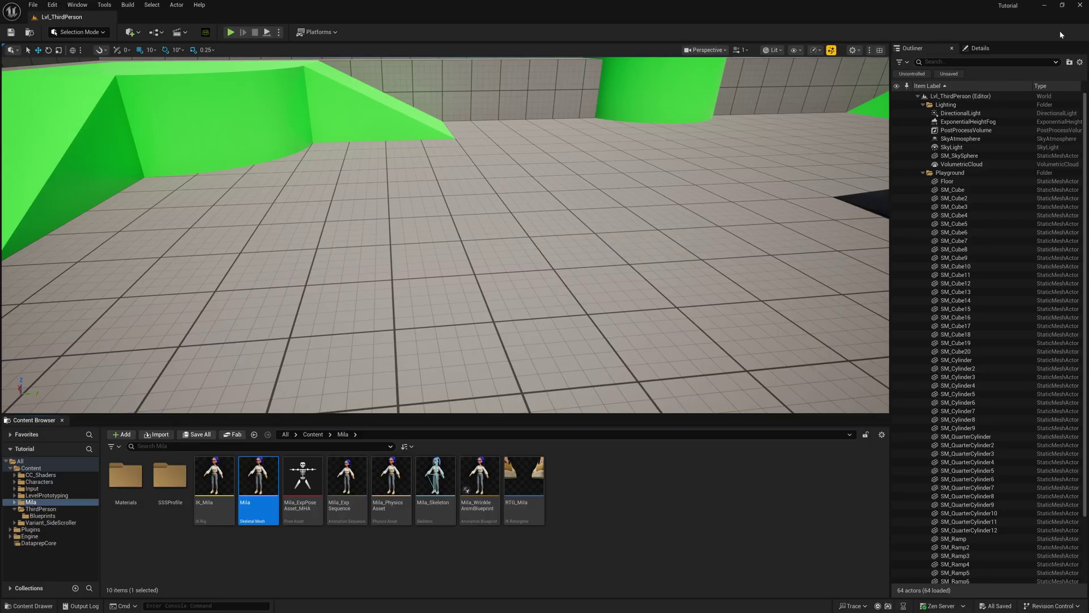
click(1045, 4)
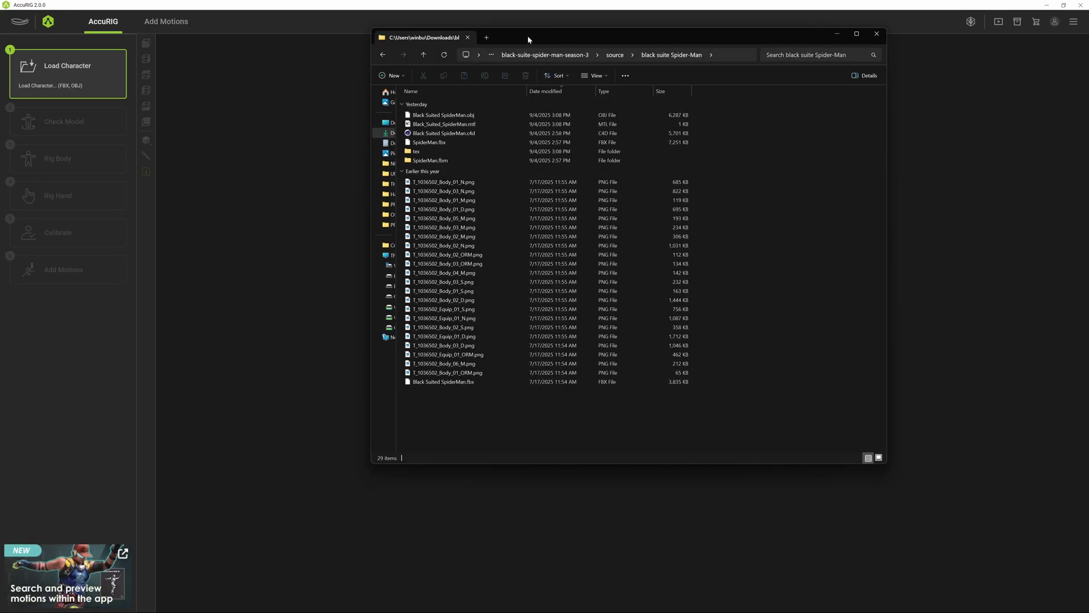
Step: Load Black Suited SpiderMan.obj into AccuRIG from its File Explorer folder
drag(543, 33, 193, 34)
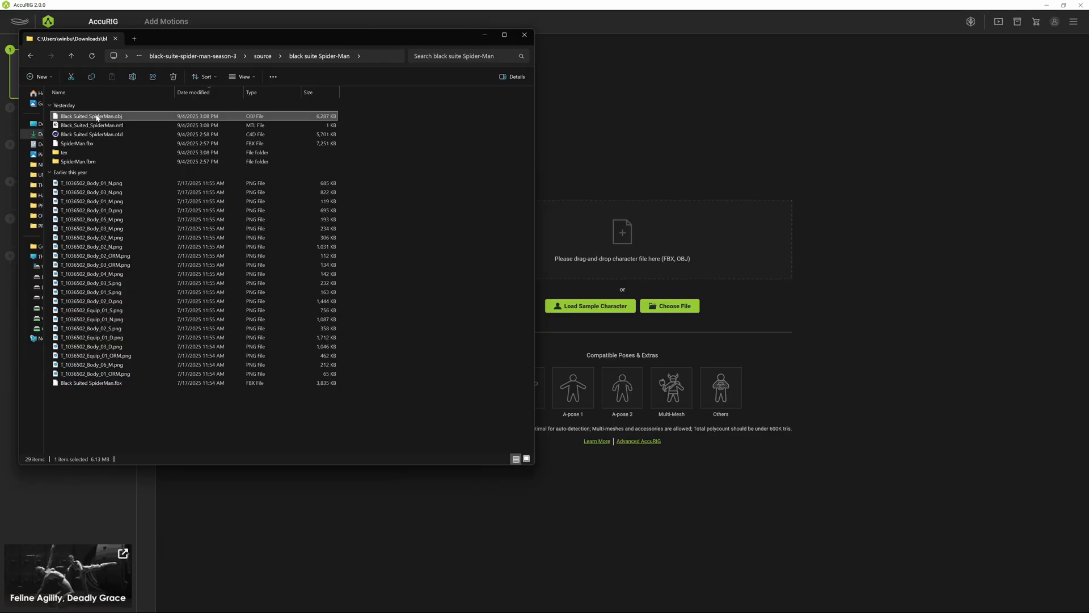
drag(97, 117, 655, 244)
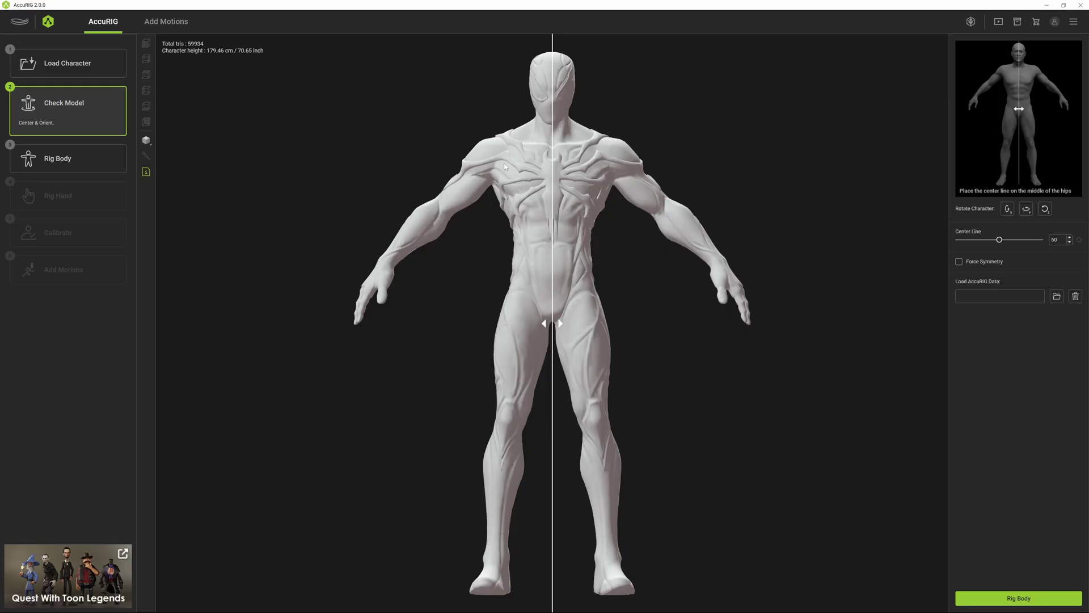
Step: Place the body joints, then generate right-hand joints for 5 fingers
click(1051, 599)
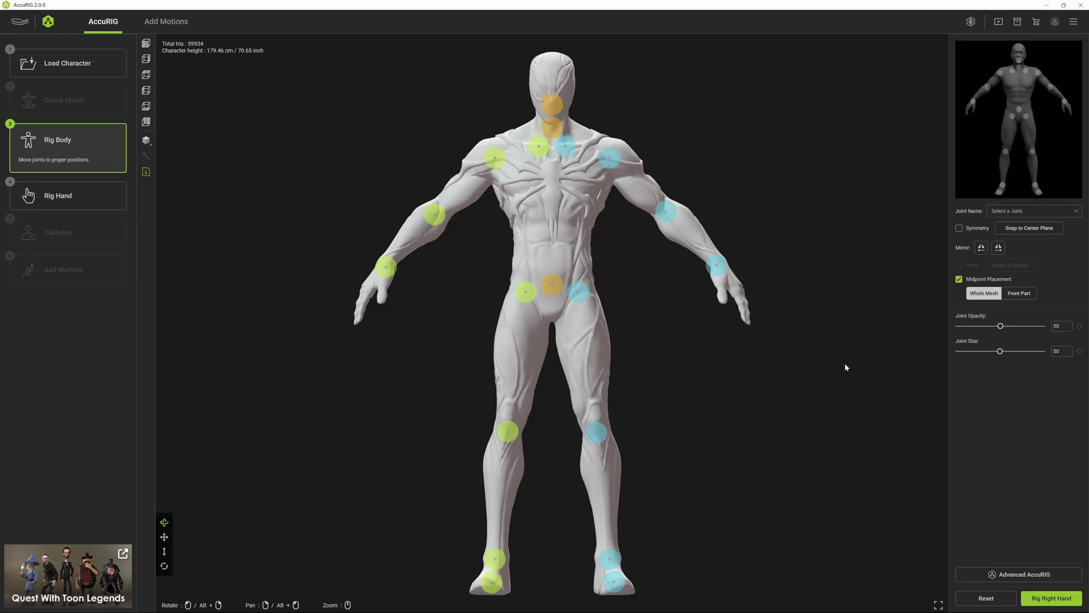
click(1057, 600)
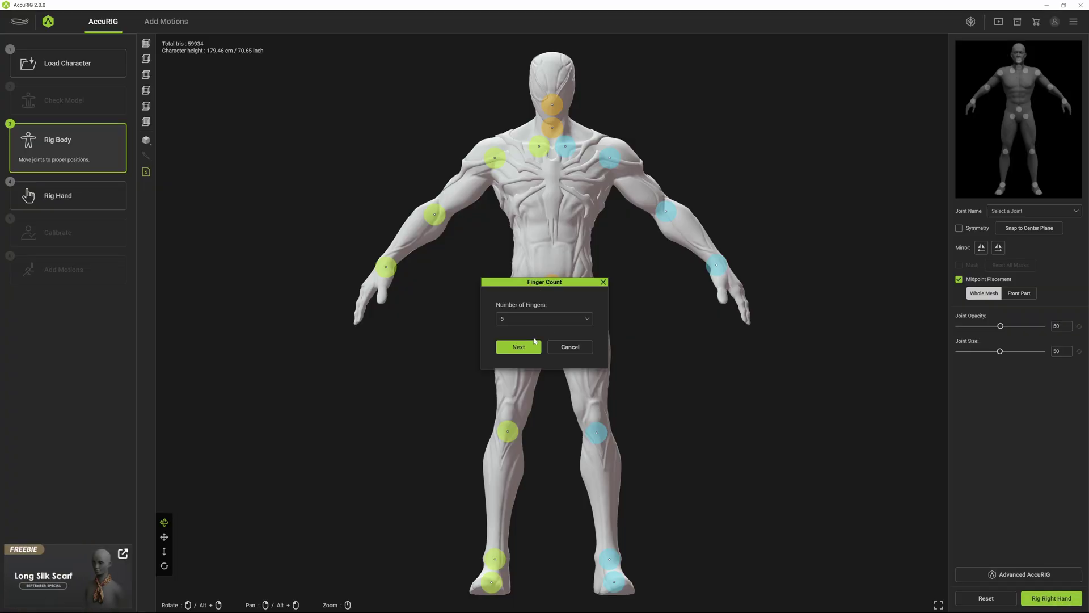
click(537, 324)
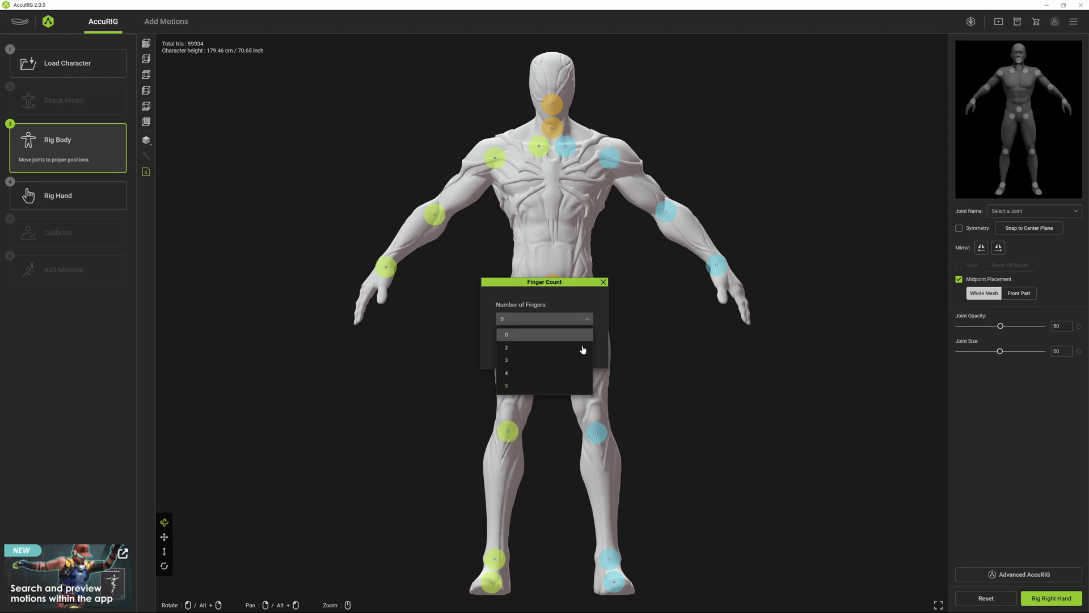
click(524, 389)
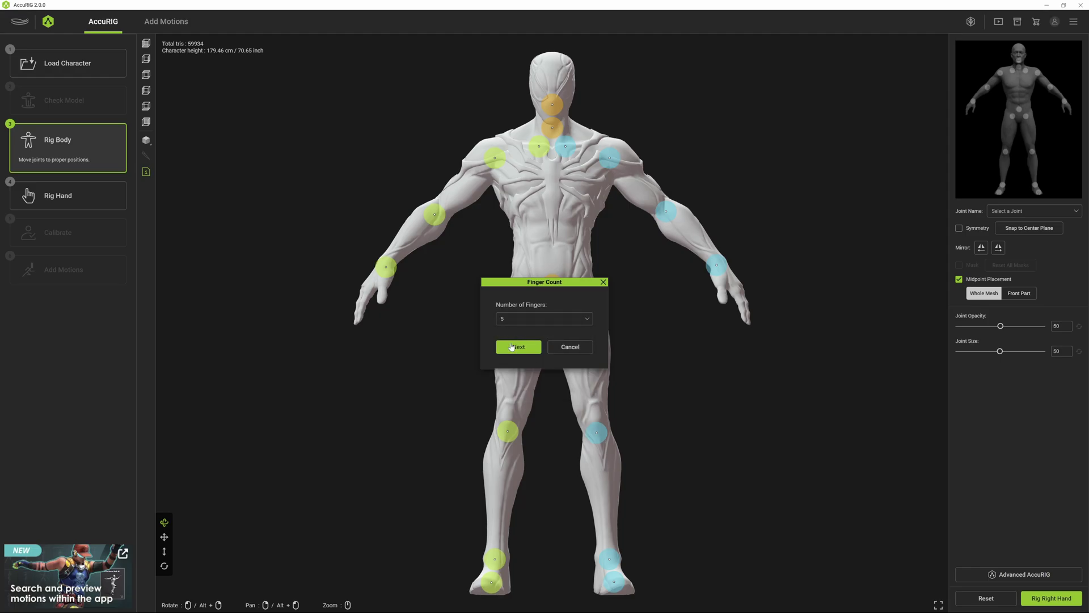
click(517, 348)
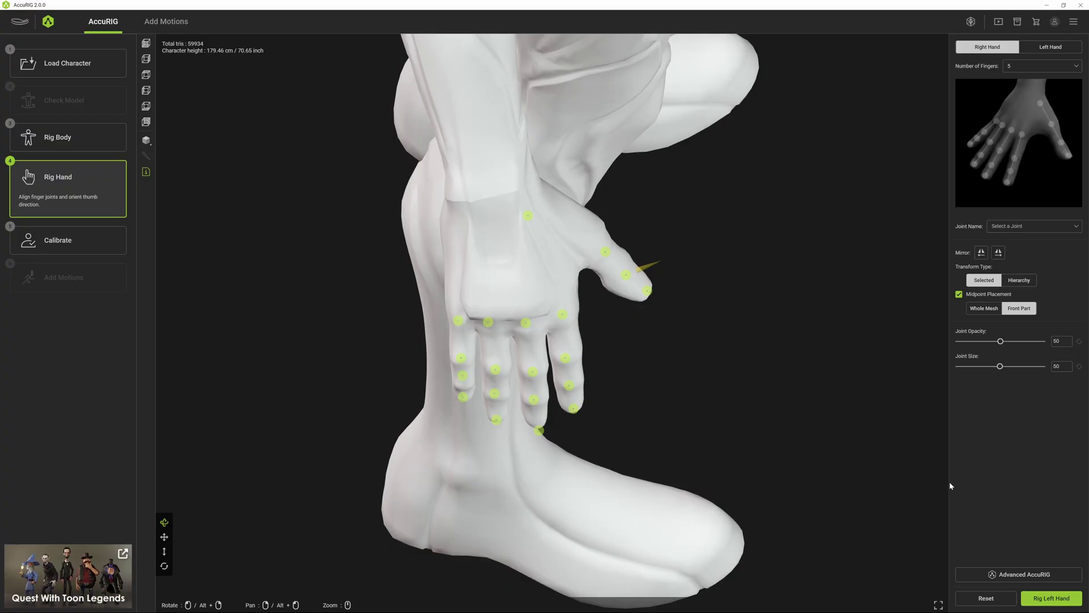
Step: Accept the right-hand joints and generate the left hand's five finger joints
click(1060, 599)
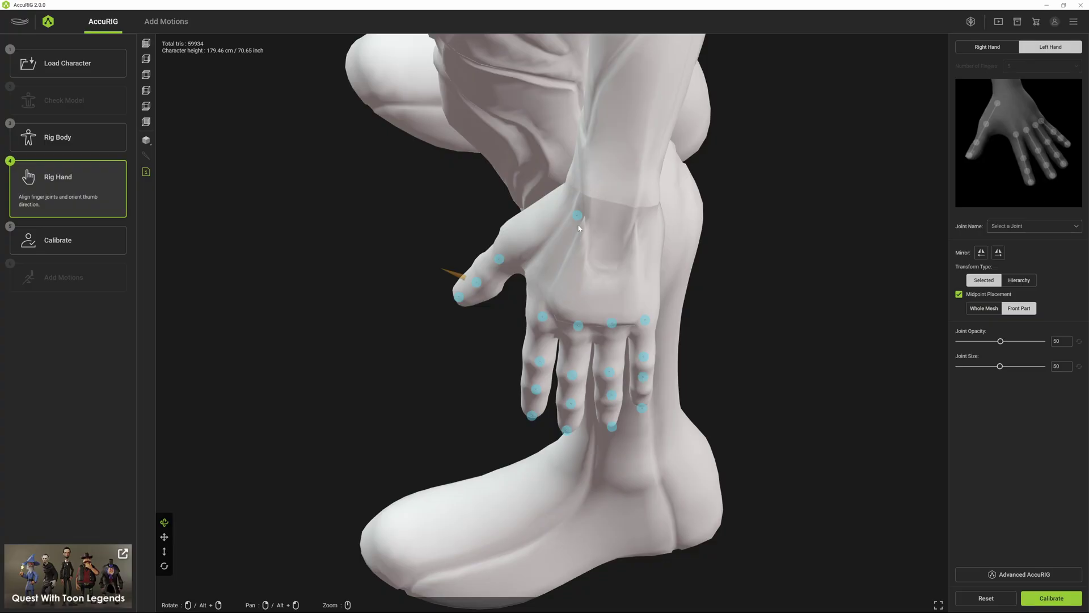
Step: Calibrate the rig, preview a hand motion, and save it as Black Suited SpiderMan.iAvatar in UE
click(1051, 599)
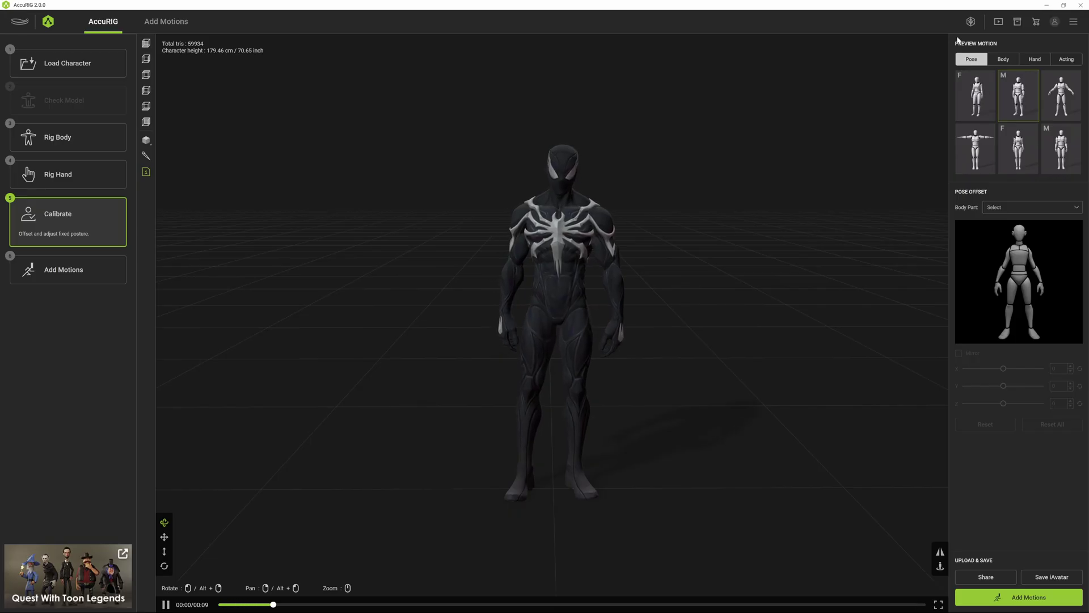
click(1034, 59)
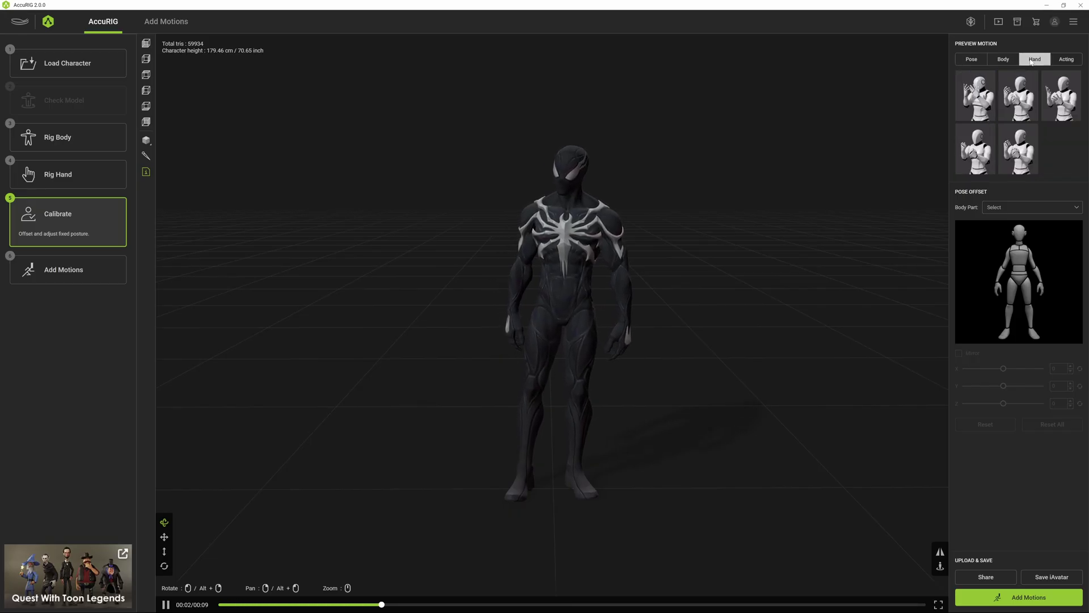
click(984, 105)
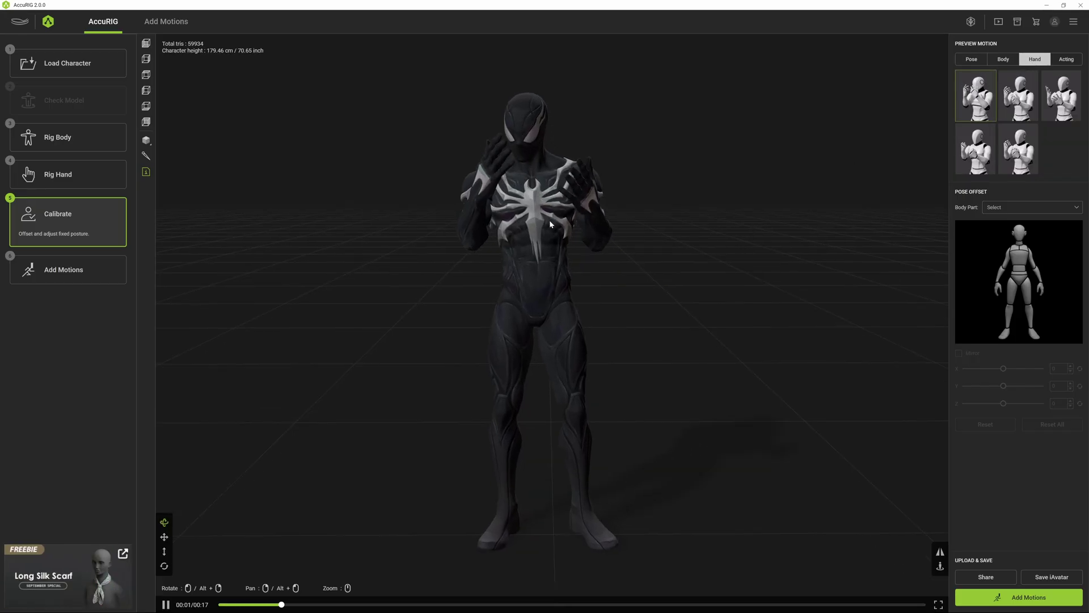
mouse_move(576, 294)
mouse_down()
mouse_move(467, 308)
mouse_move(577, 314)
mouse_up()
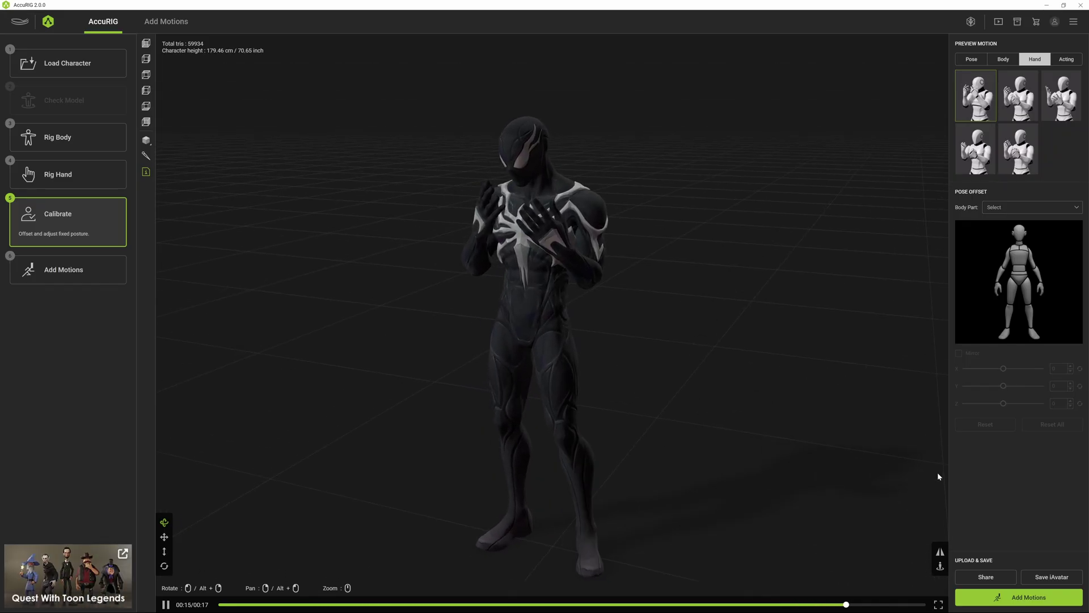
click(1039, 580)
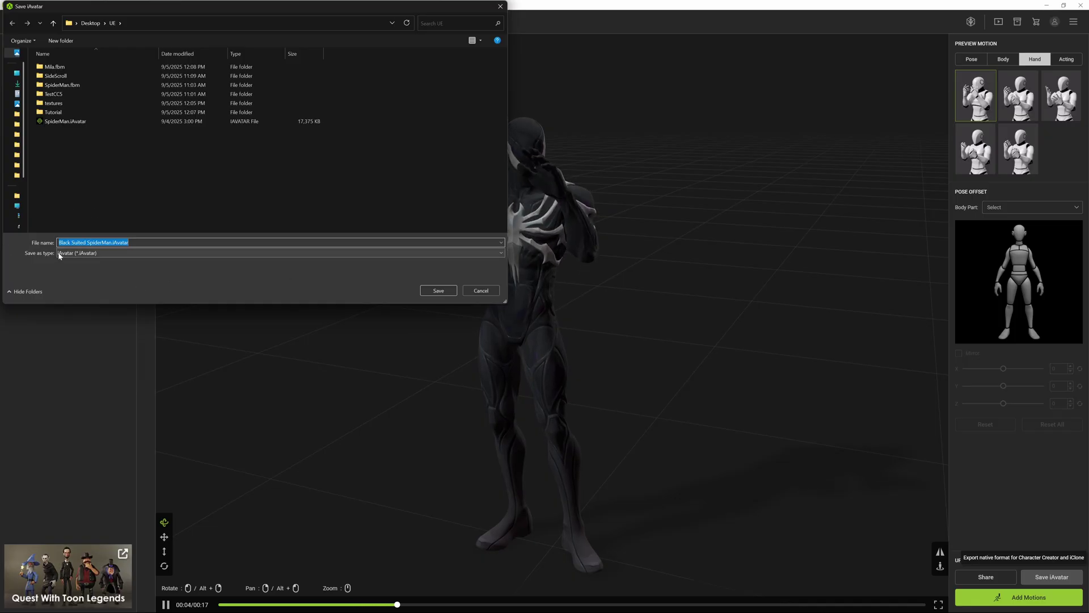
click(438, 291)
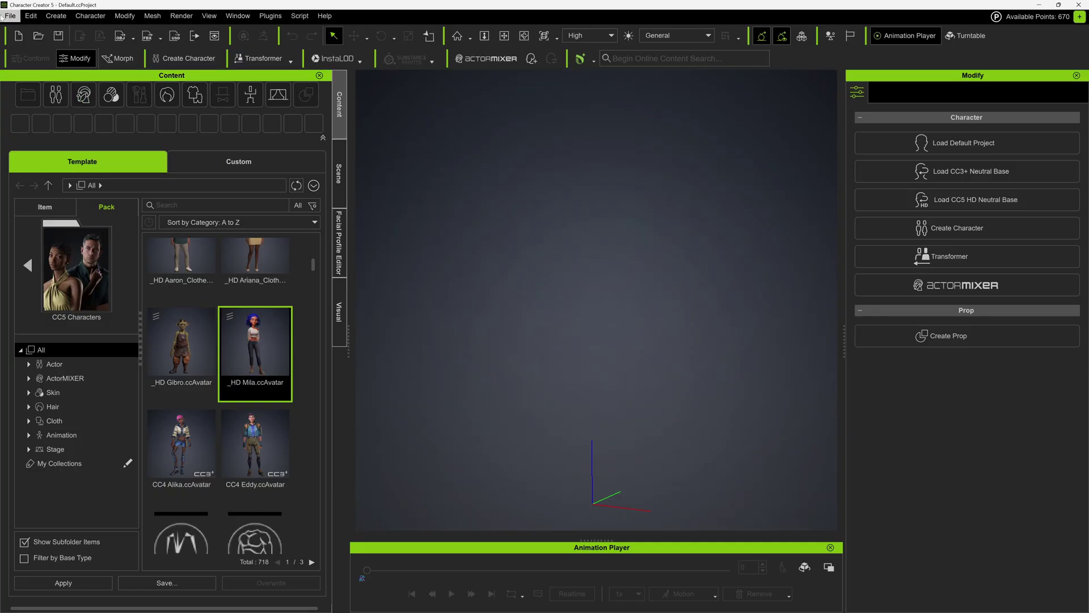
Step: Load Black Suited SpiderMan.iAvatar into Character Creator 5, face it frontally, and bring up the File menu
click(6, 15)
click(76, 48)
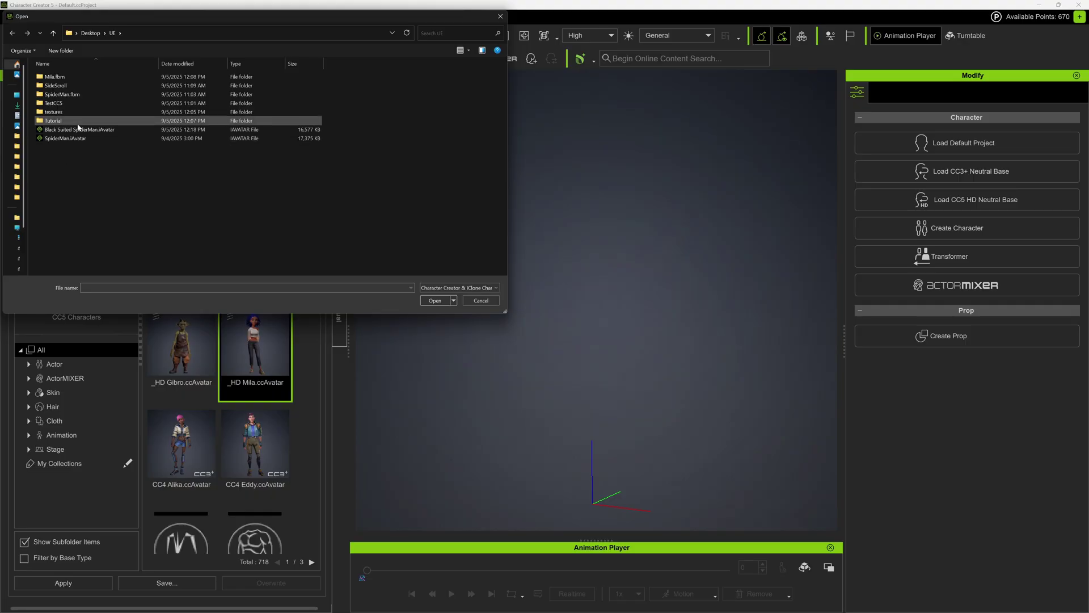
click(79, 129)
click(440, 304)
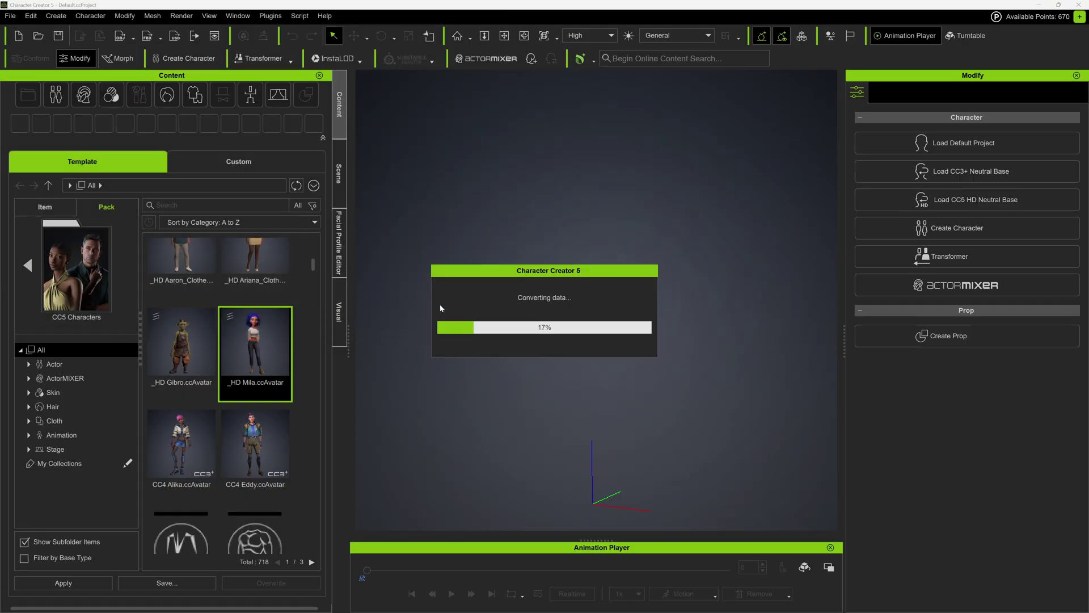
mouse_move(591, 338)
right_down()
mouse_move(693, 352)
mouse_move(608, 349)
right_up()
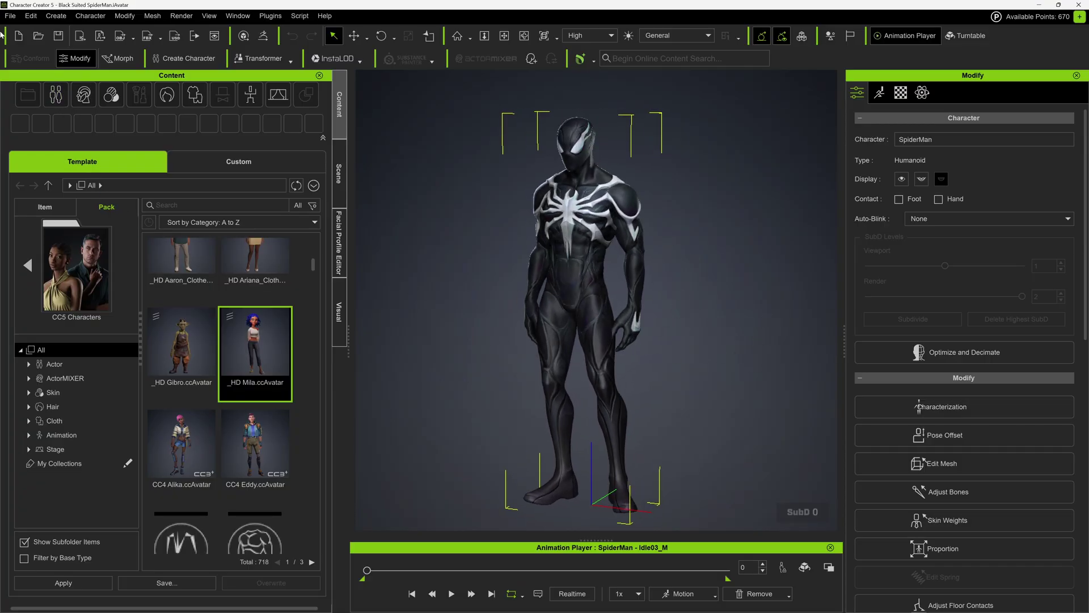
click(11, 17)
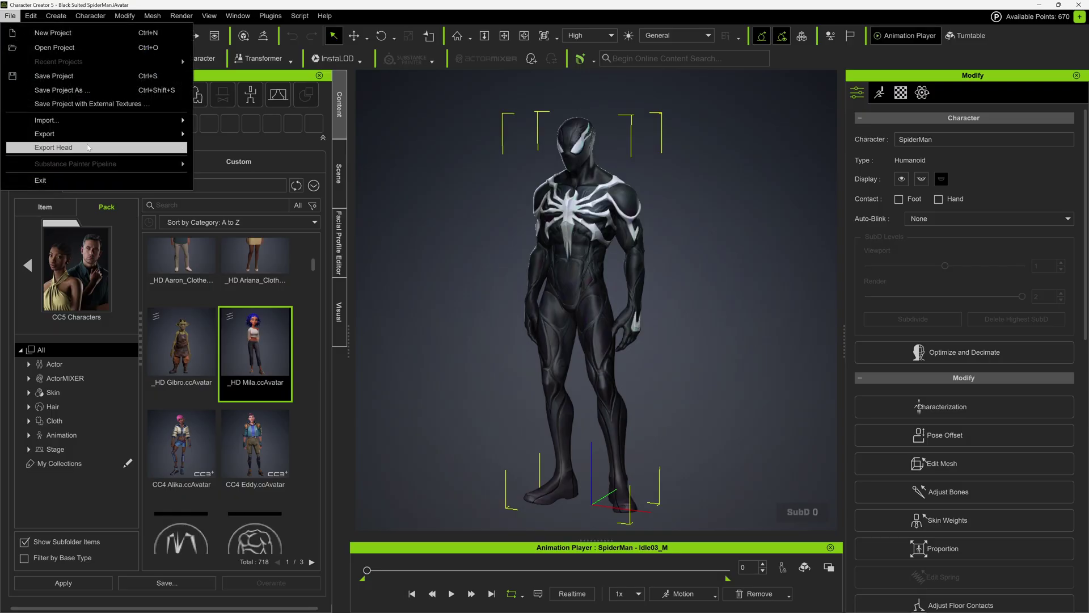
Step: Export the selected SpiderMan as FBX with the Unreal (UE5 Skeleton) preset, named BlackSpiderman
mouse_move(97, 138)
mouse_move(286, 195)
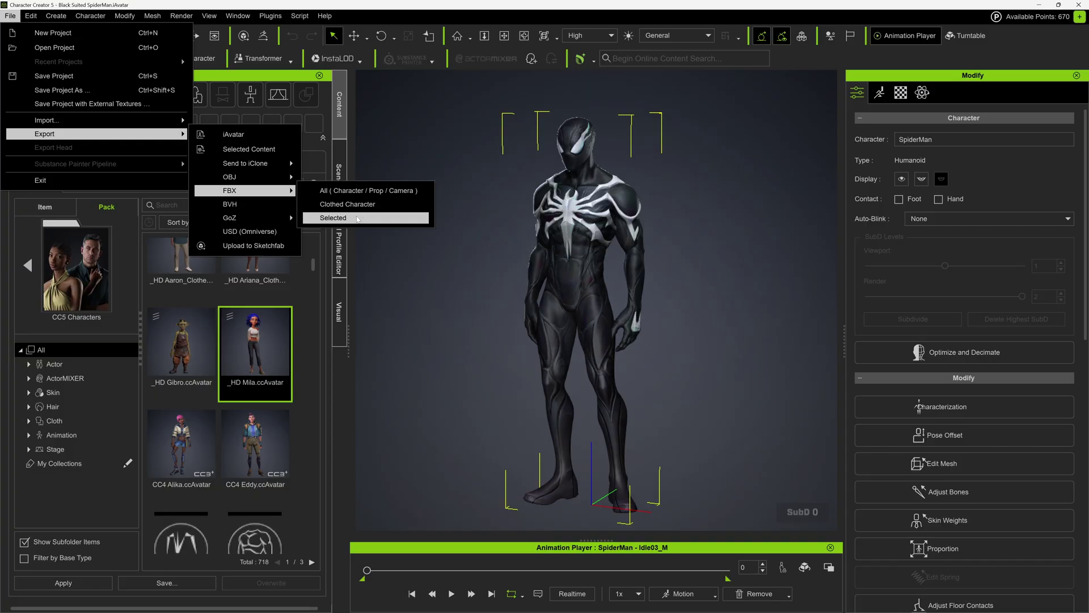
click(358, 219)
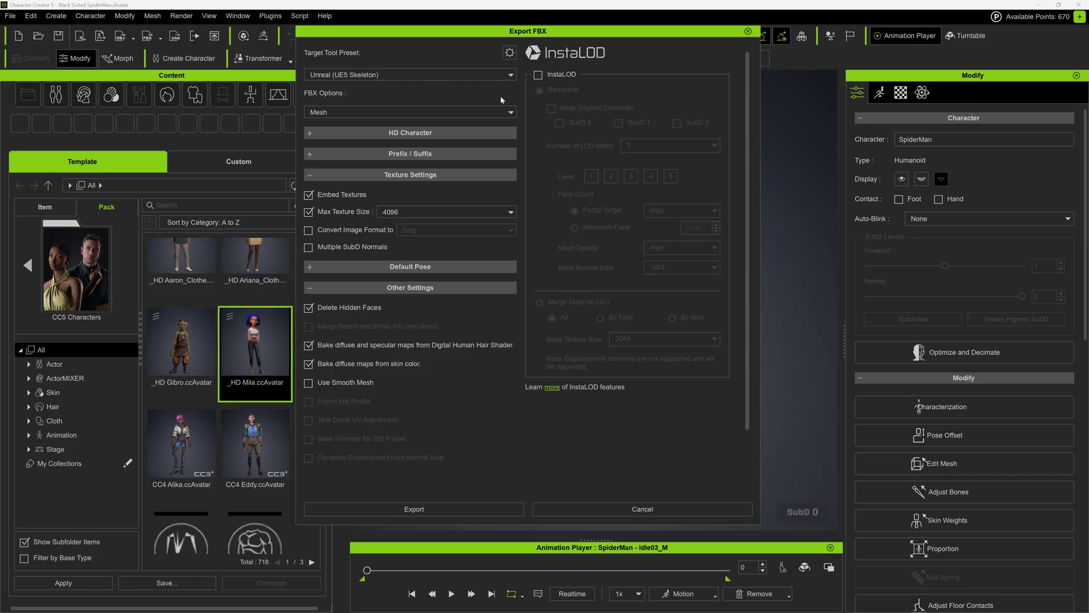
click(432, 509)
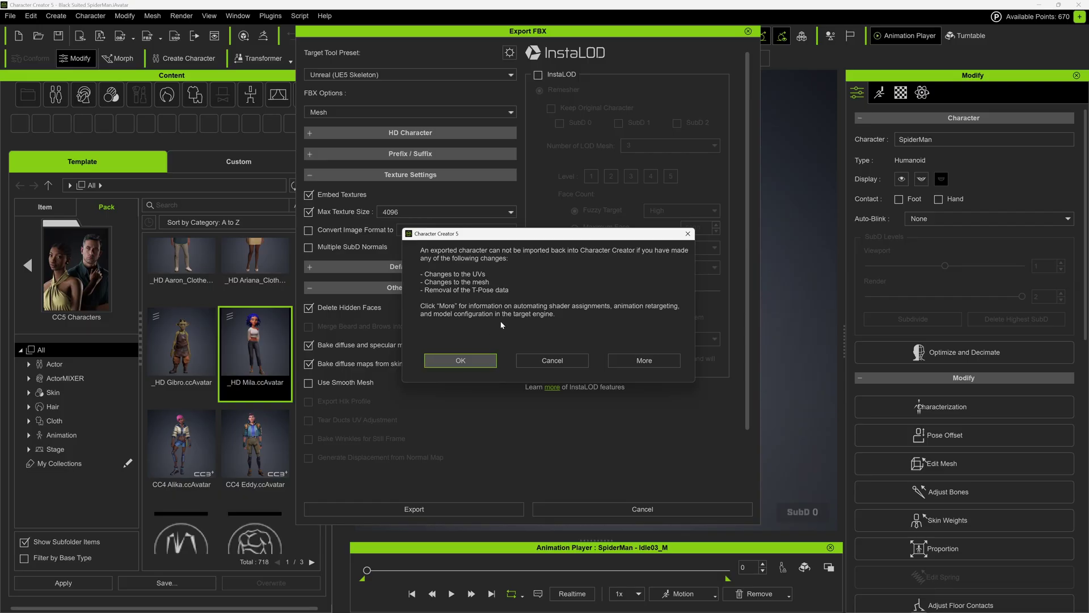
click(460, 361)
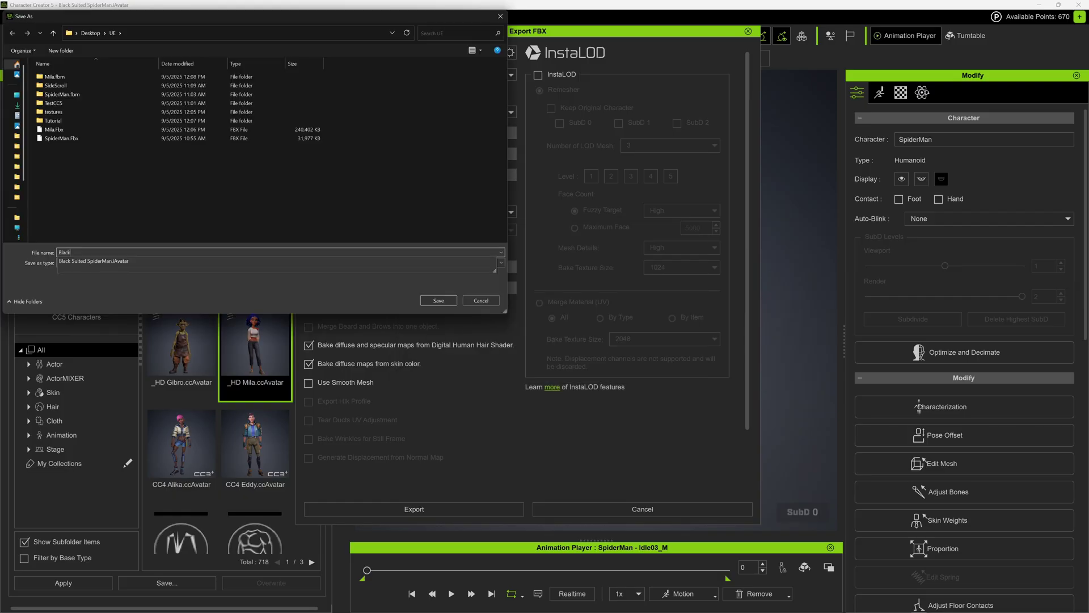
text(kSpiderman)
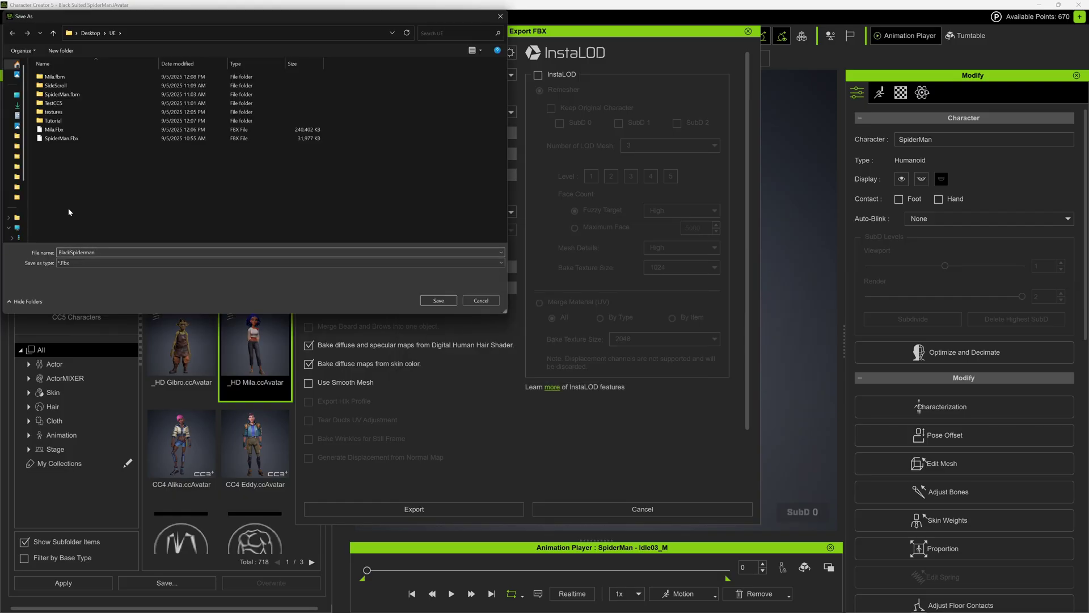
click(438, 301)
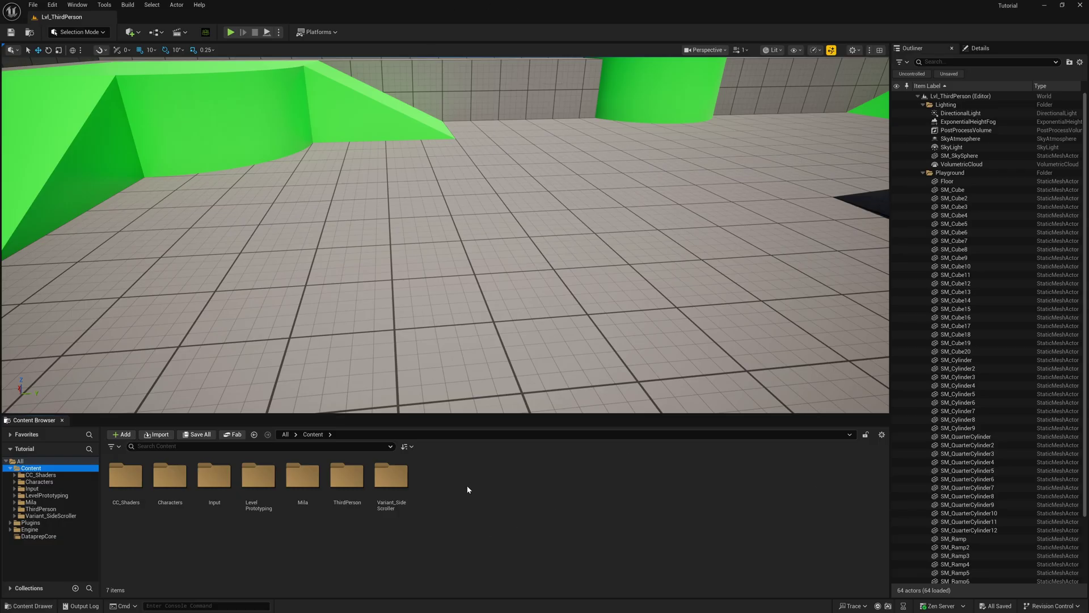
Step: Create a new 'Spiderman' folder in the Content Browser and open it
right_click(467, 489)
click(500, 200)
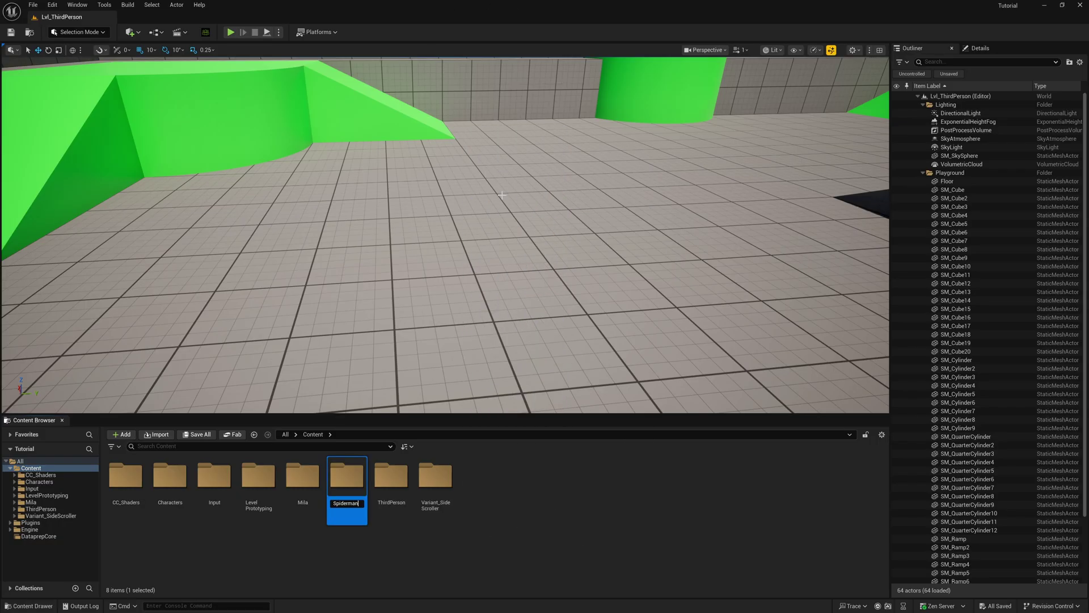
key(Return)
double_click(344, 481)
Step: Import BlackSpiderman.Fbx into Spiderman with Standard Shader and Import All, then view Variant_SideScroller
click(569, 609)
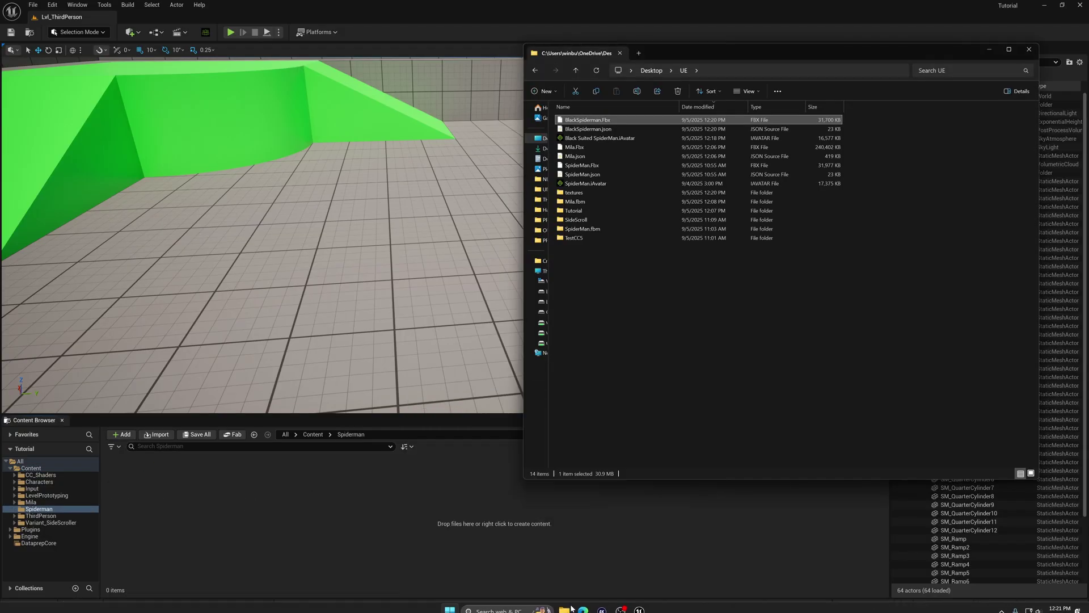
click(673, 365)
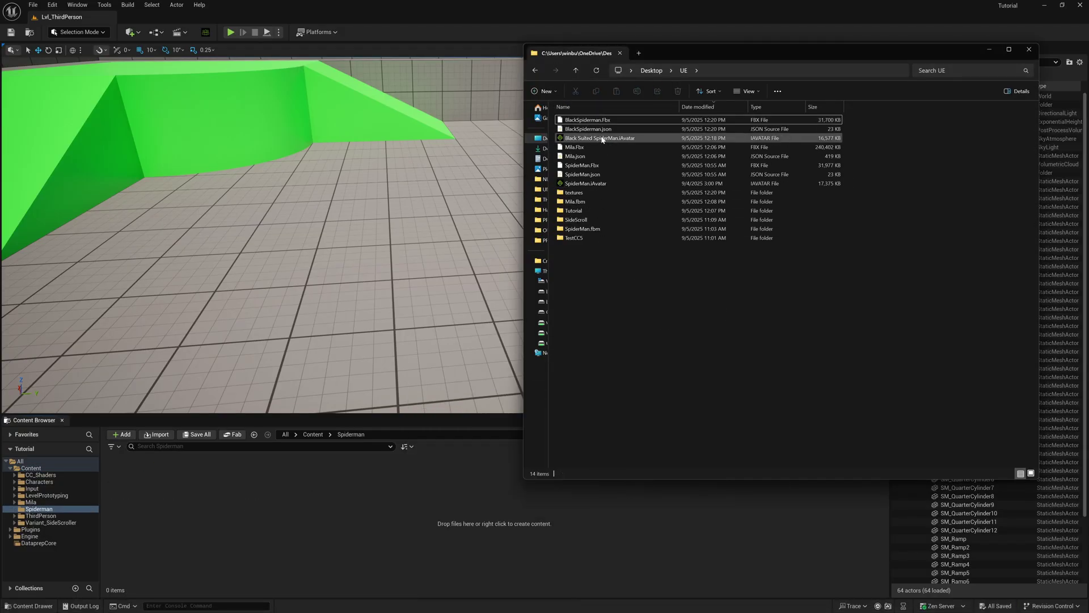
drag(603, 121, 274, 481)
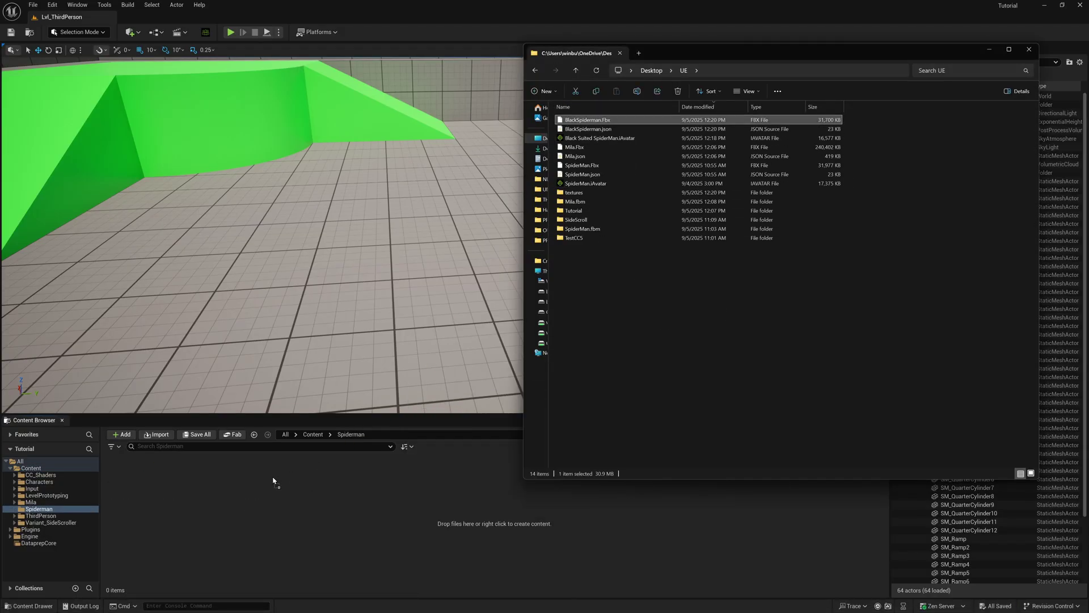
drag(223, 526, 219, 520)
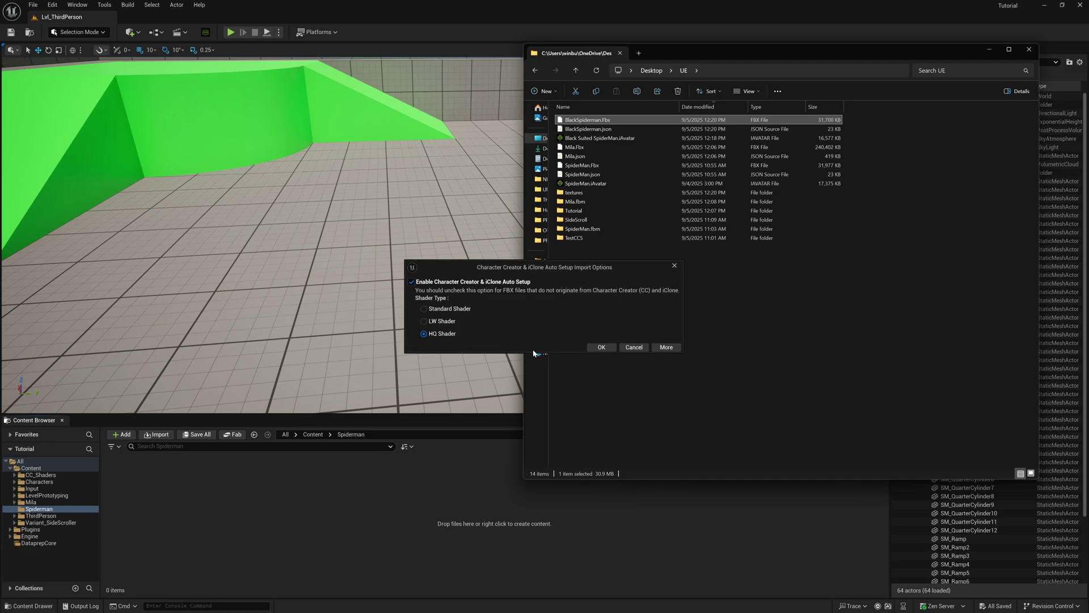
click(449, 313)
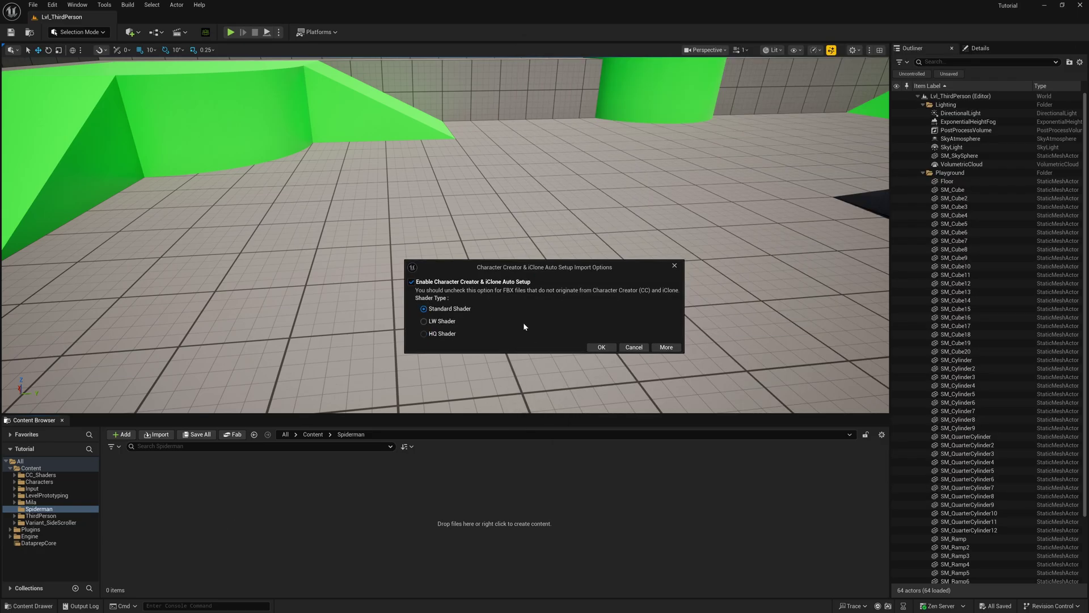
click(600, 348)
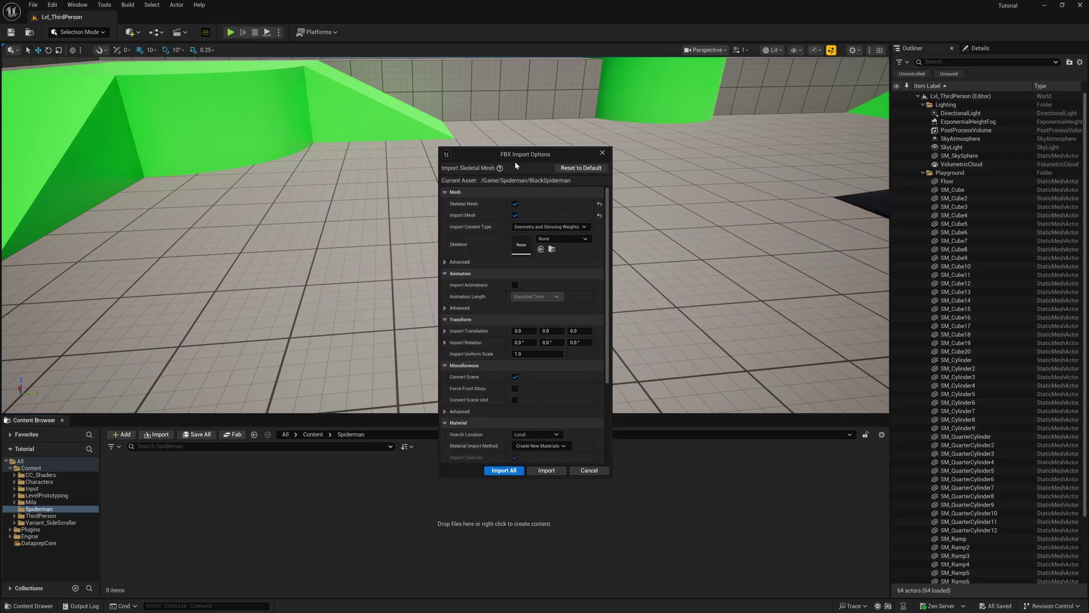
click(504, 471)
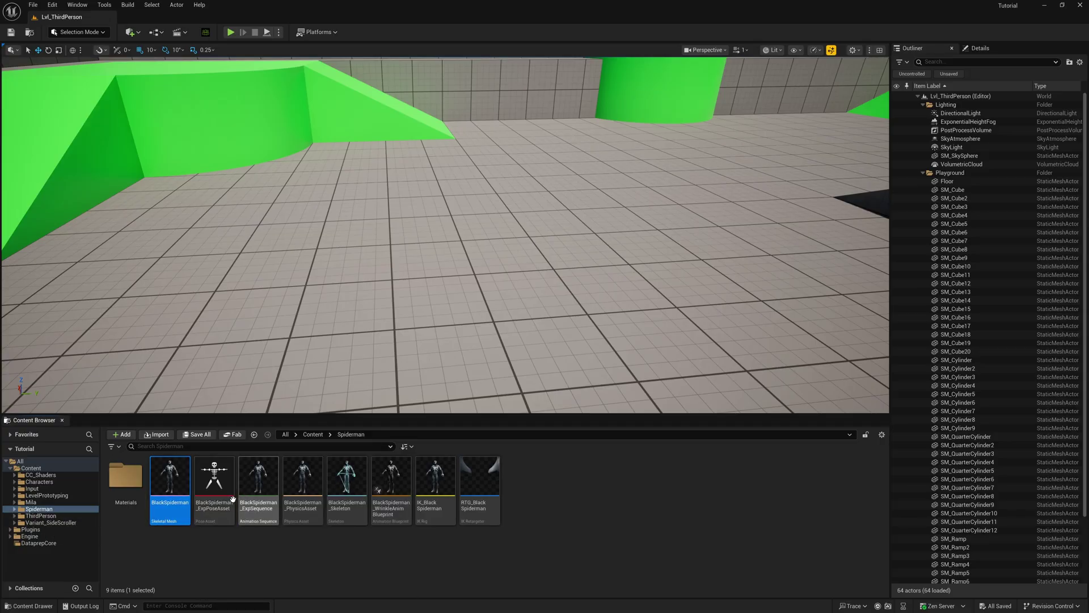
click(49, 523)
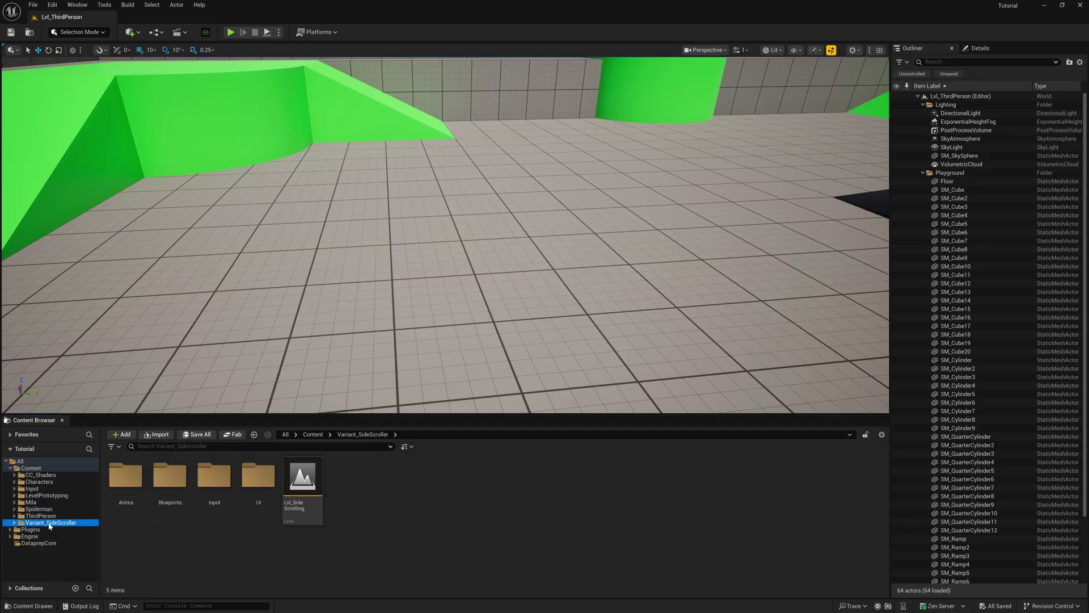
Step: Open the Lvl_SideScrolling level and the BP_SideScrollingCharacter blueprint from the Blueprints folder
double_click(315, 485)
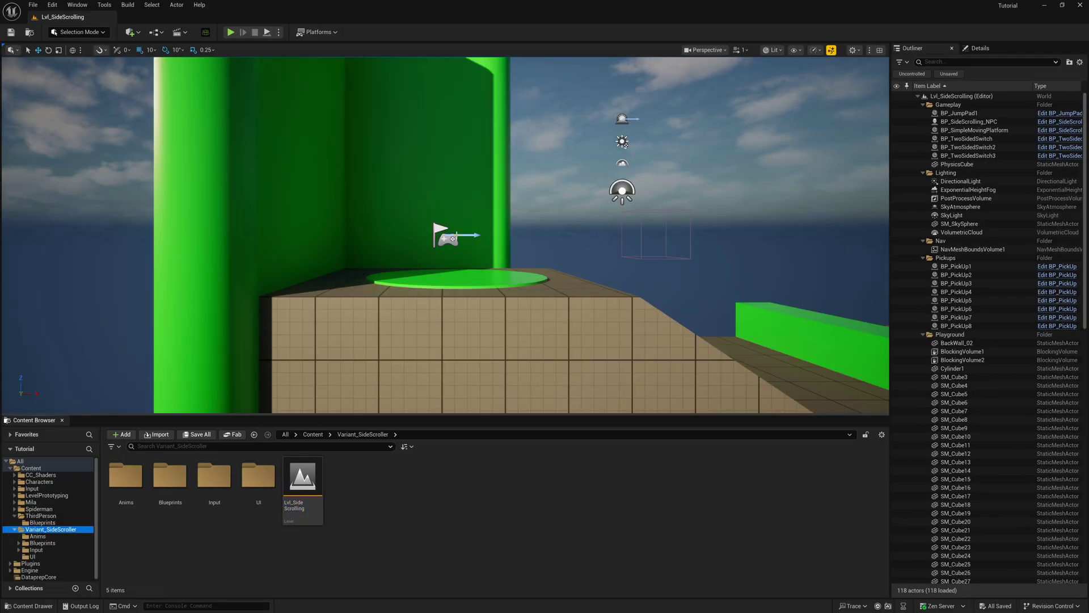
double_click(168, 485)
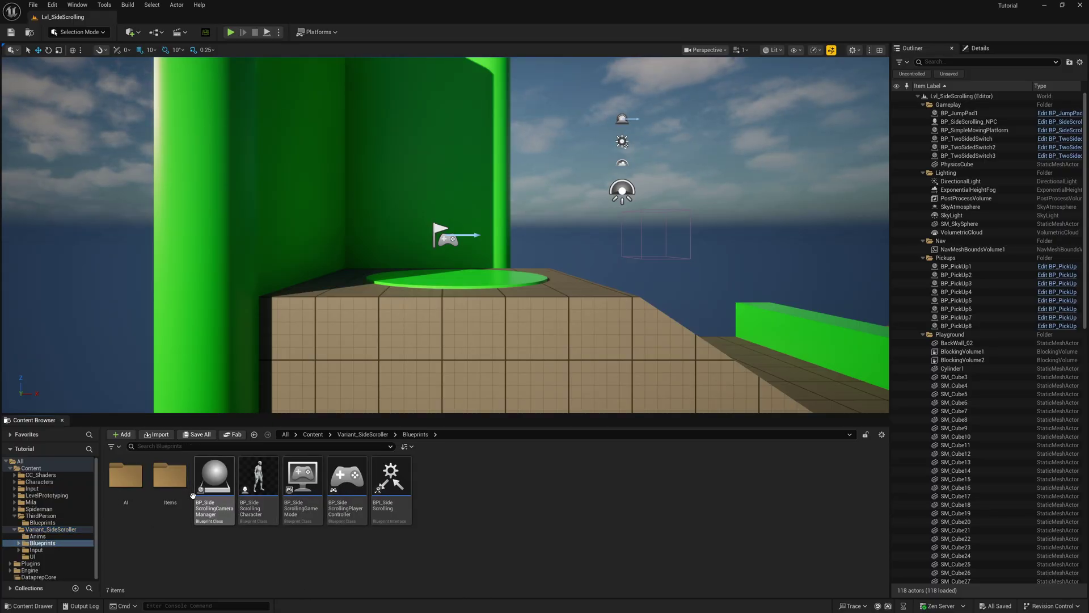
mouse_move(247, 489)
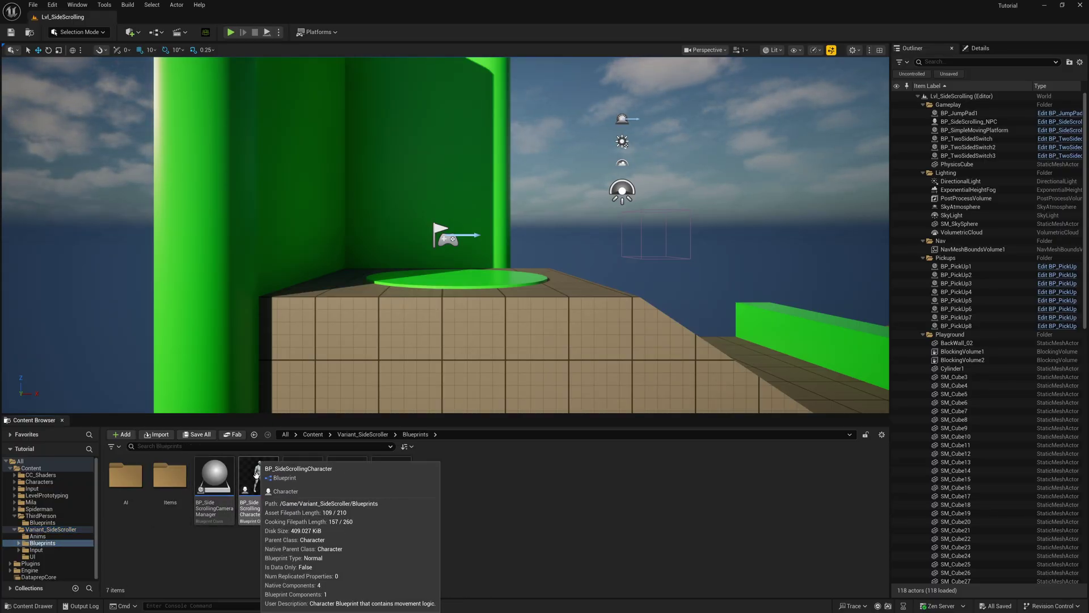
click(258, 478)
double_click(256, 473)
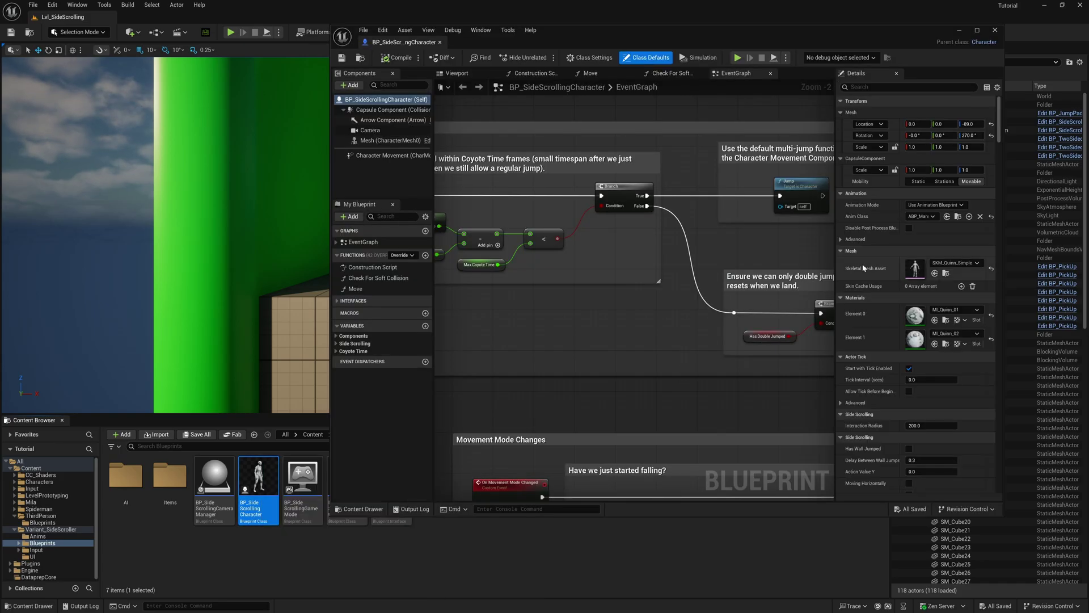
Step: Set BlackSpiderman from the Spiderman folder as the character's Skeletal Mesh Asset, then compile and save
click(50, 509)
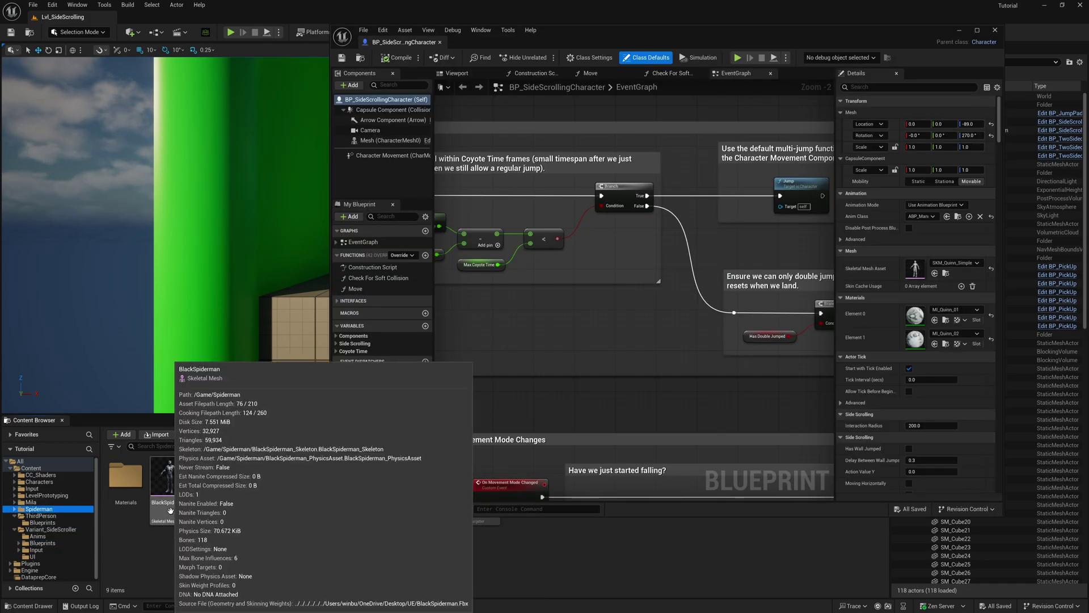
mouse_move(170, 481)
drag(170, 481, 914, 274)
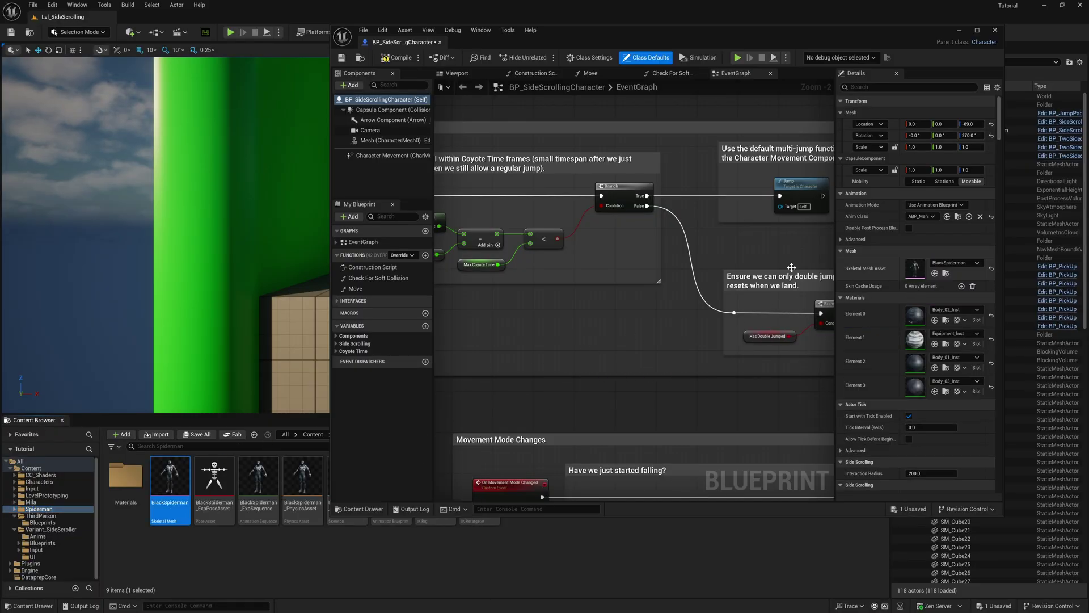
click(398, 59)
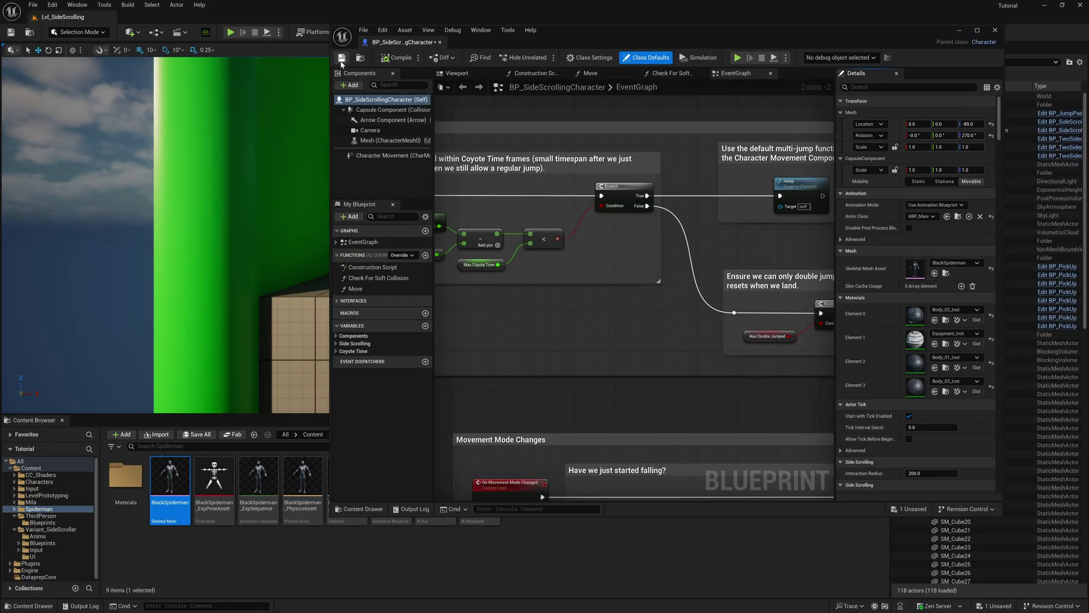
Step: Close the character blueprint and play Lvl_SideScrolling to test the black-suited Spider-Man
click(995, 31)
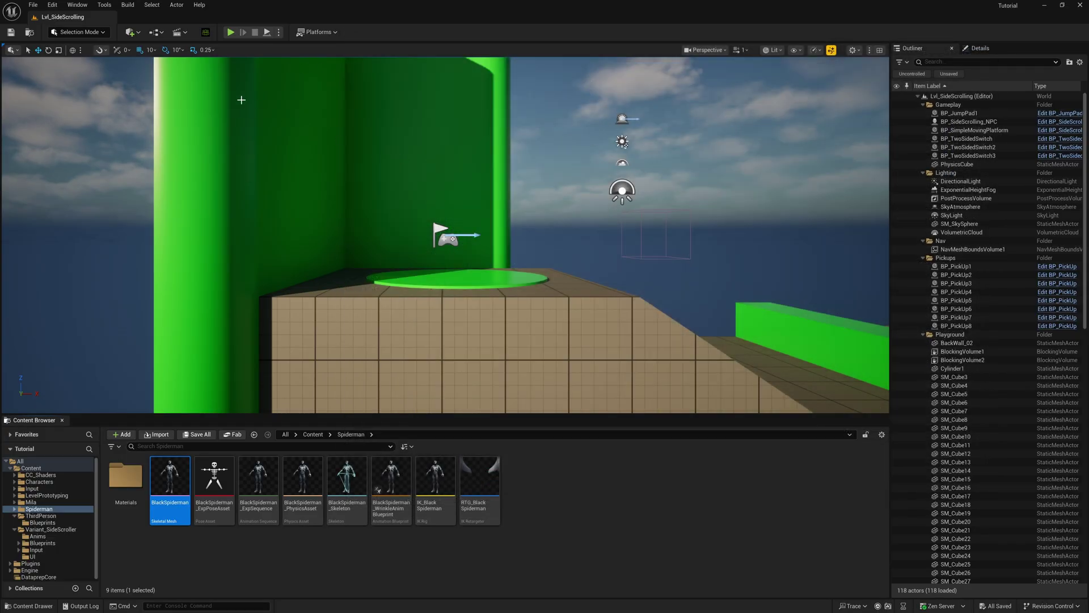
click(229, 32)
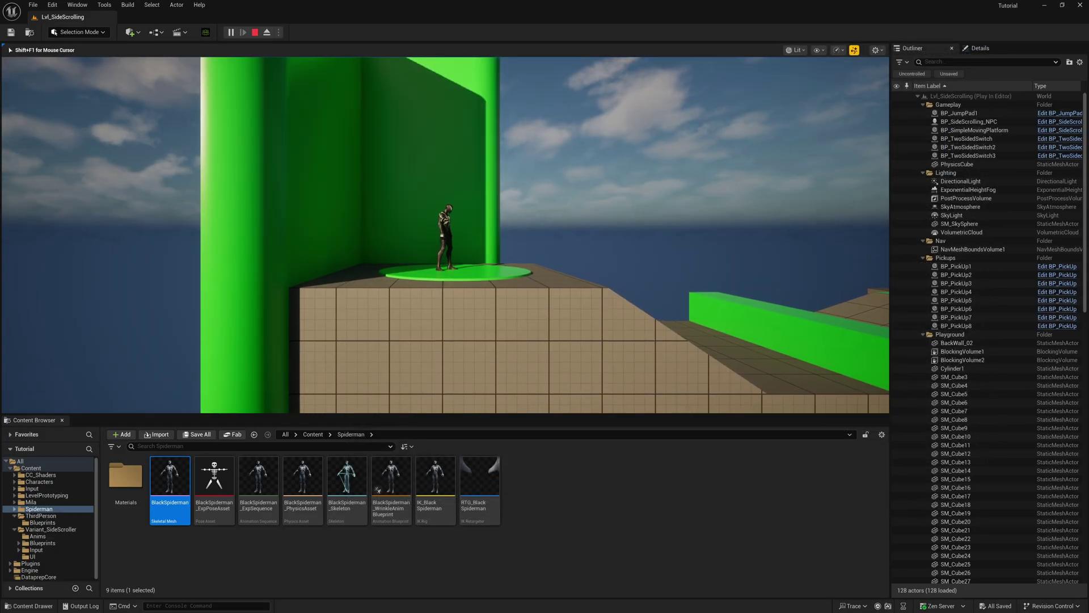